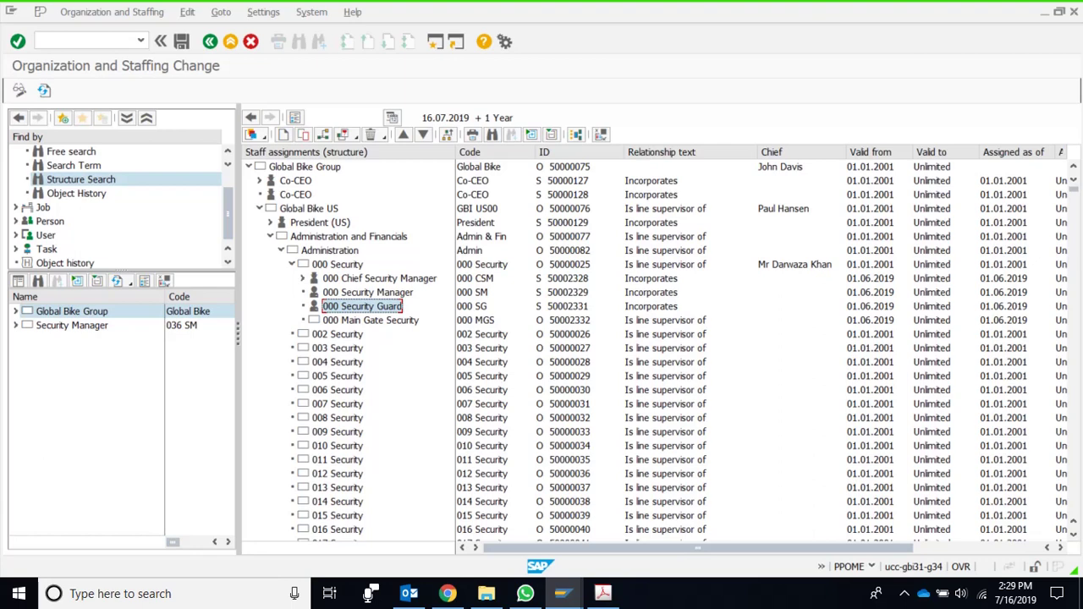
Examine the holder under the 000 Chief Security Manager position and the ID of the 000 Security Manager position
{"action": "left_click", "coordinate": [396, 294]}
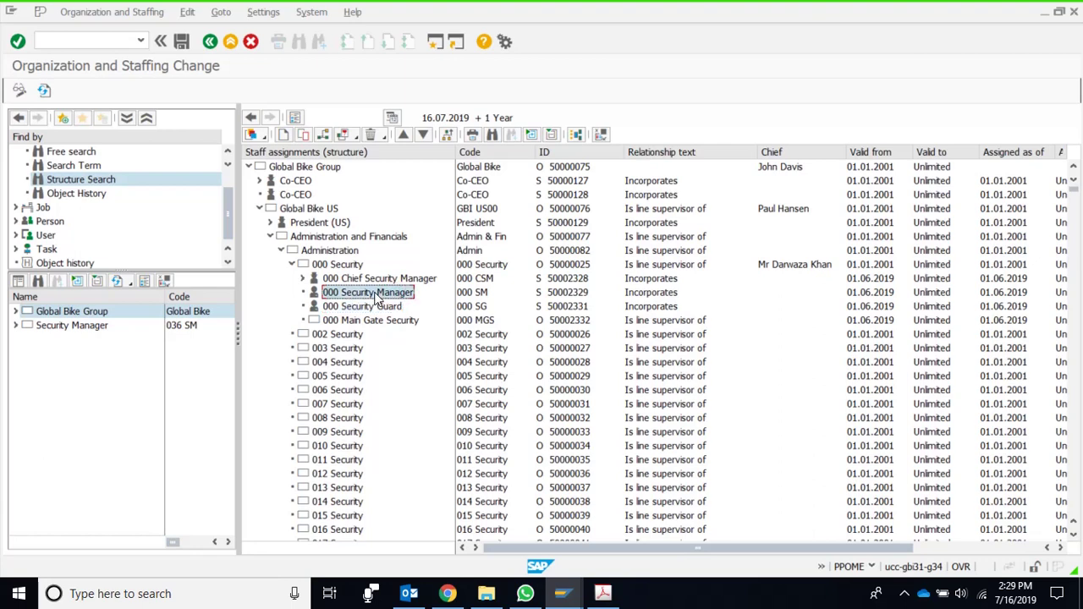
{"action": "left_click", "coordinate": [412, 297]}
{"action": "left_click_drag", "start_coordinate": [412, 297], "coordinate": [305, 279]}
{"action": "left_click", "coordinate": [304, 280]}
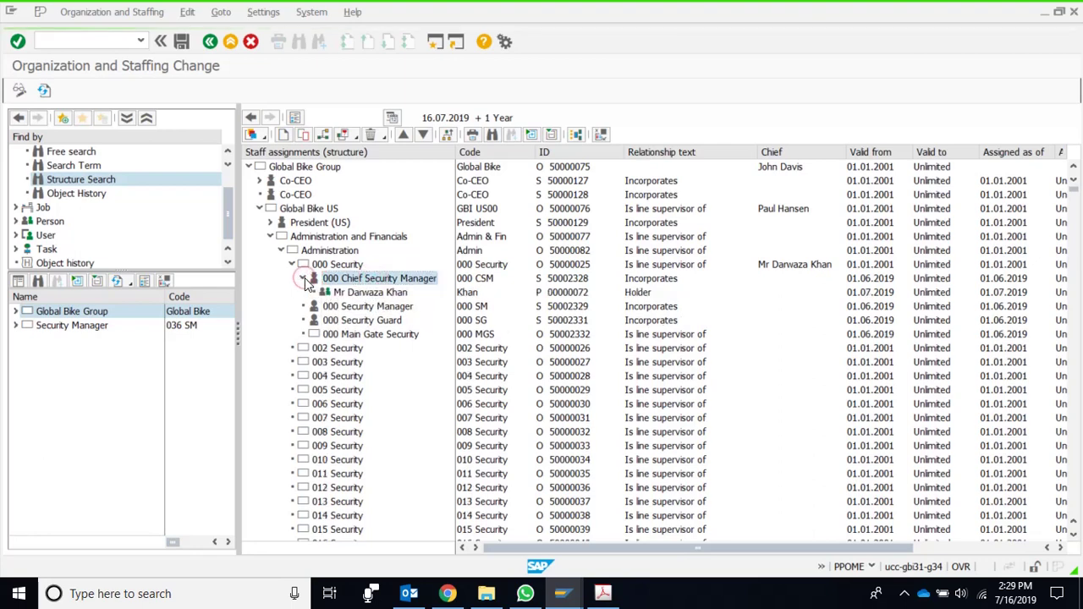
{"action": "left_click", "coordinate": [304, 279]}
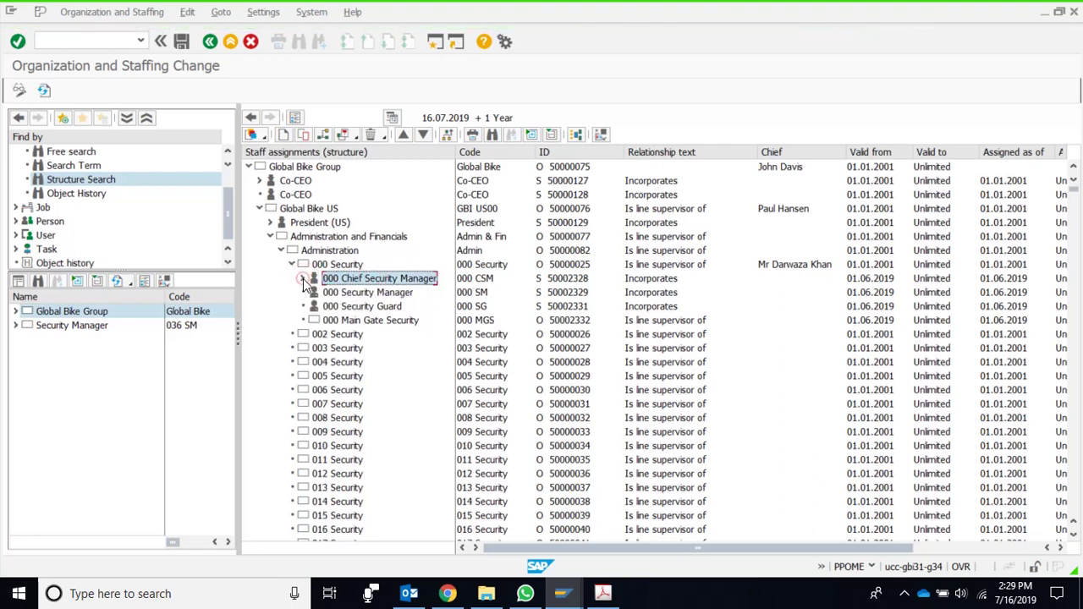
{"action": "left_click", "coordinate": [398, 293]}
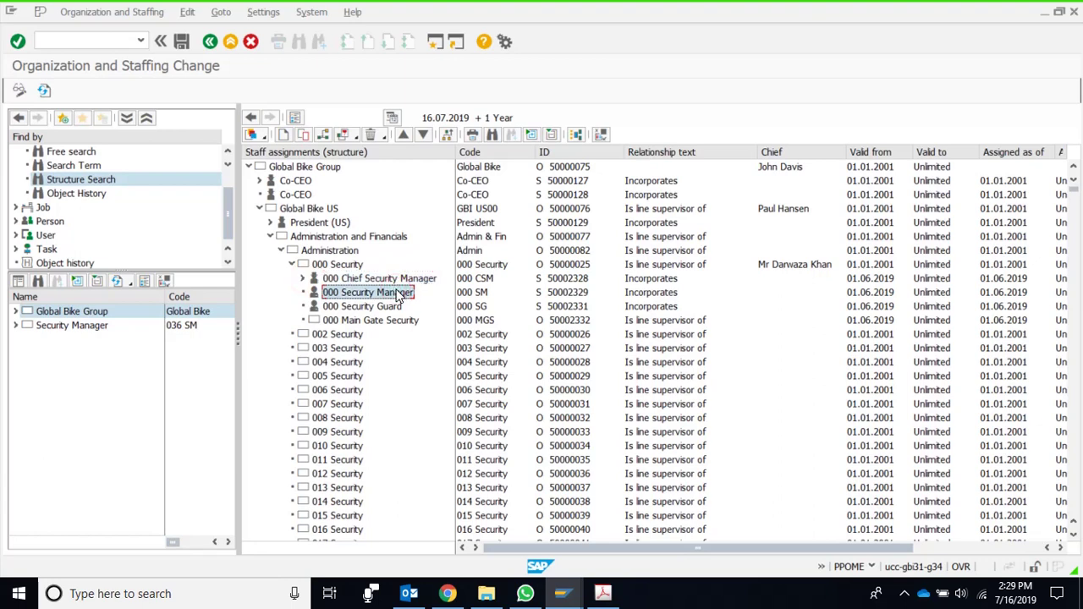
{"action": "left_click", "coordinate": [582, 293]}
{"action": "left_click", "coordinate": [562, 294]}
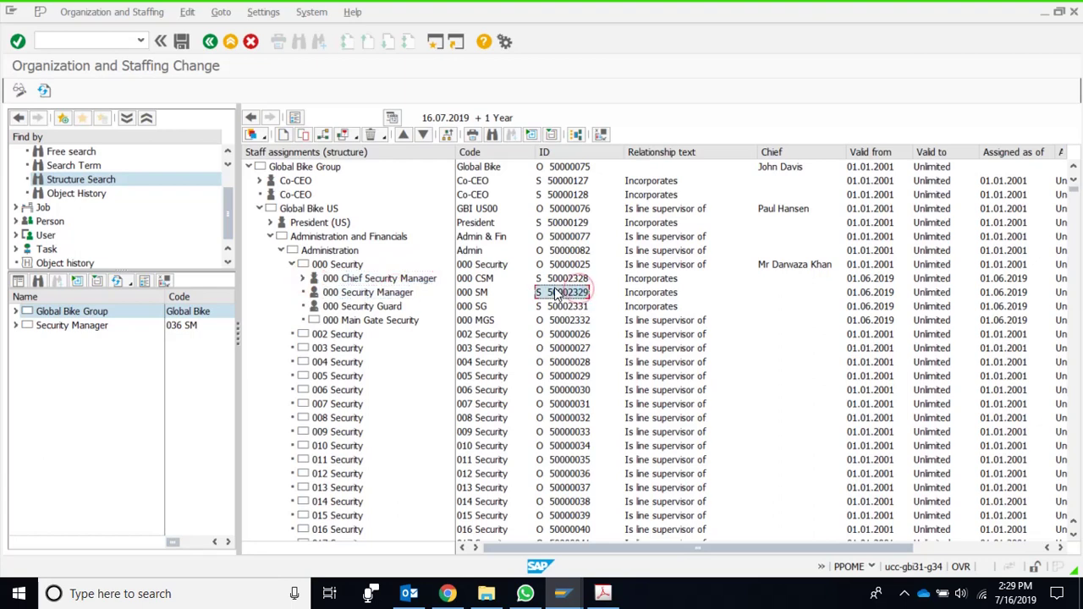
Open the PA40 Personnel Actions transaction from HR Master Data in a new session
{"action": "left_click", "coordinate": [436, 44]}
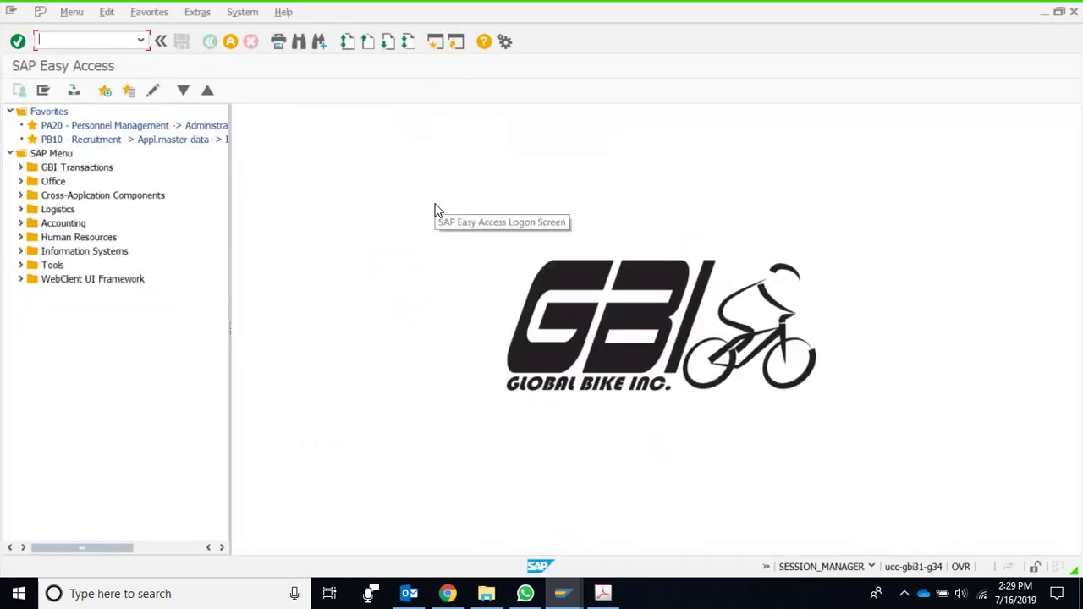
{"action": "type", "text": "pa40"}
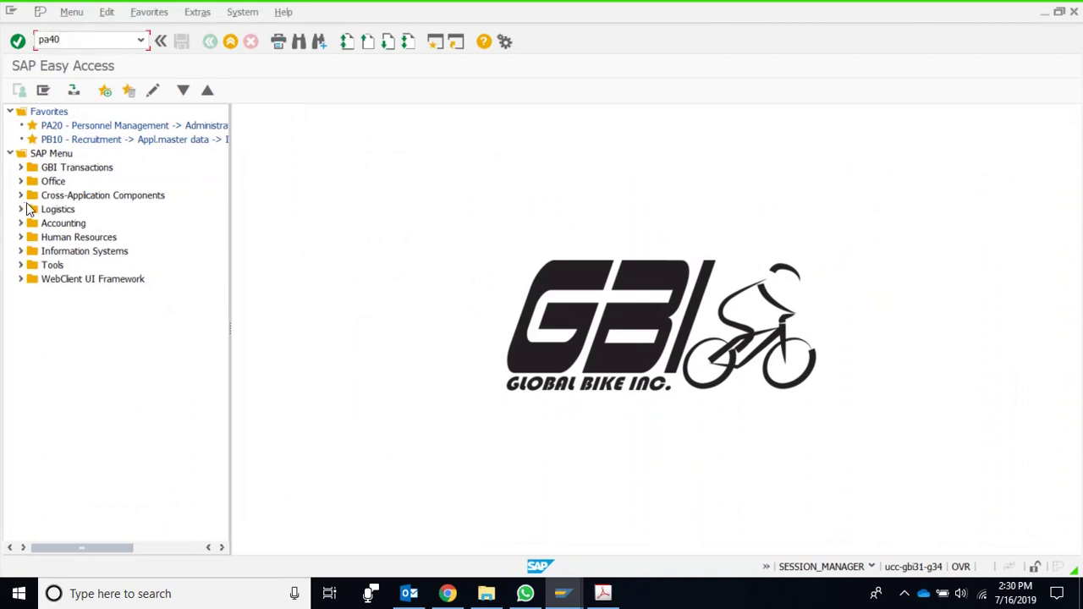
{"action": "left_click", "coordinate": [18, 238]}
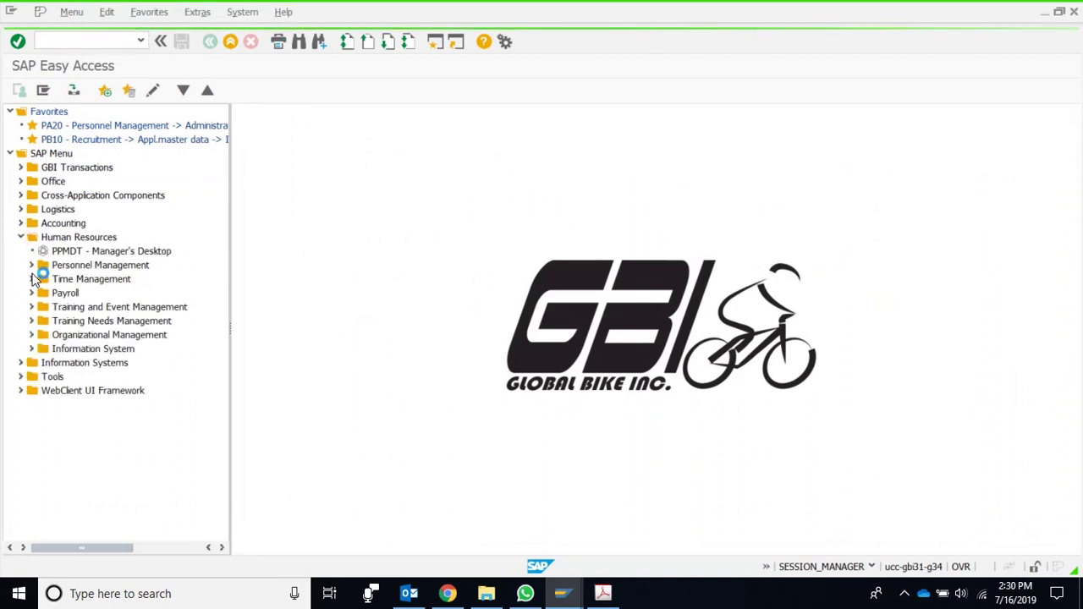
{"action": "left_click", "coordinate": [32, 265]}
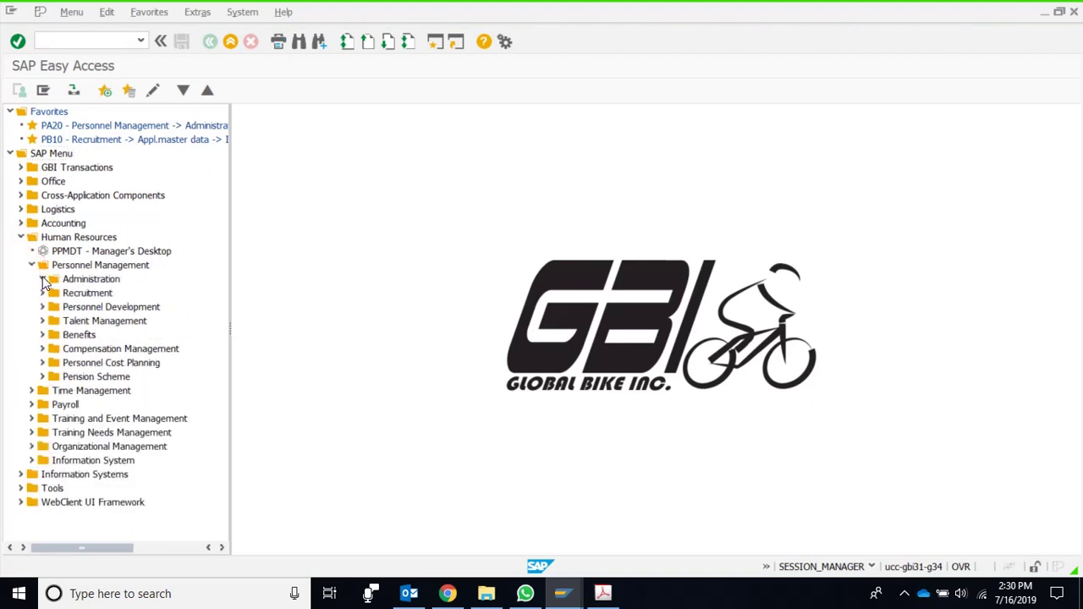
{"action": "left_click", "coordinate": [43, 279]}
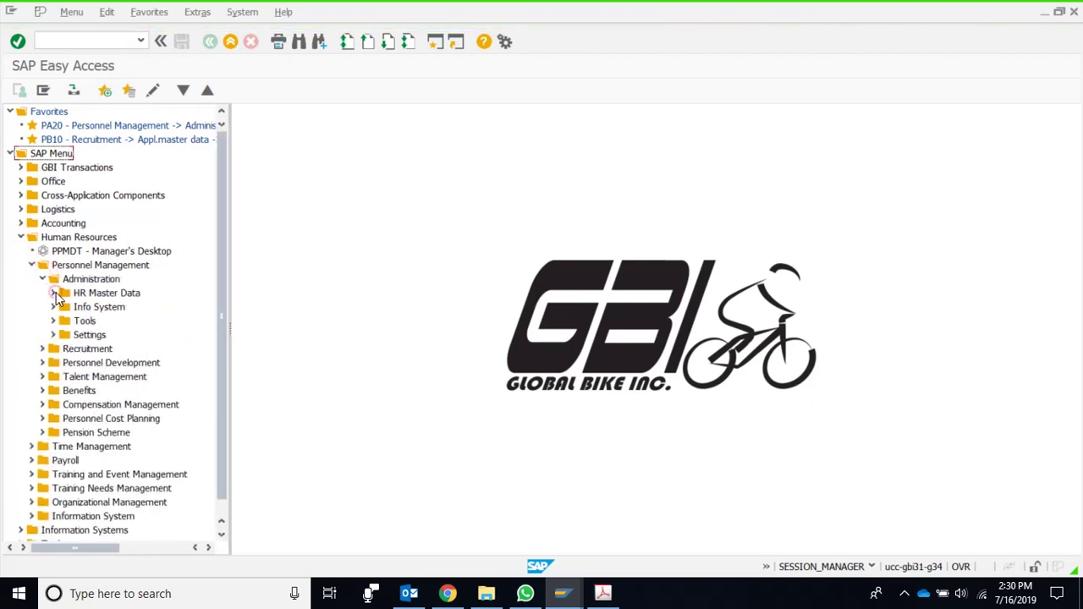
{"action": "left_click", "coordinate": [53, 293]}
{"action": "left_click", "coordinate": [146, 309]}
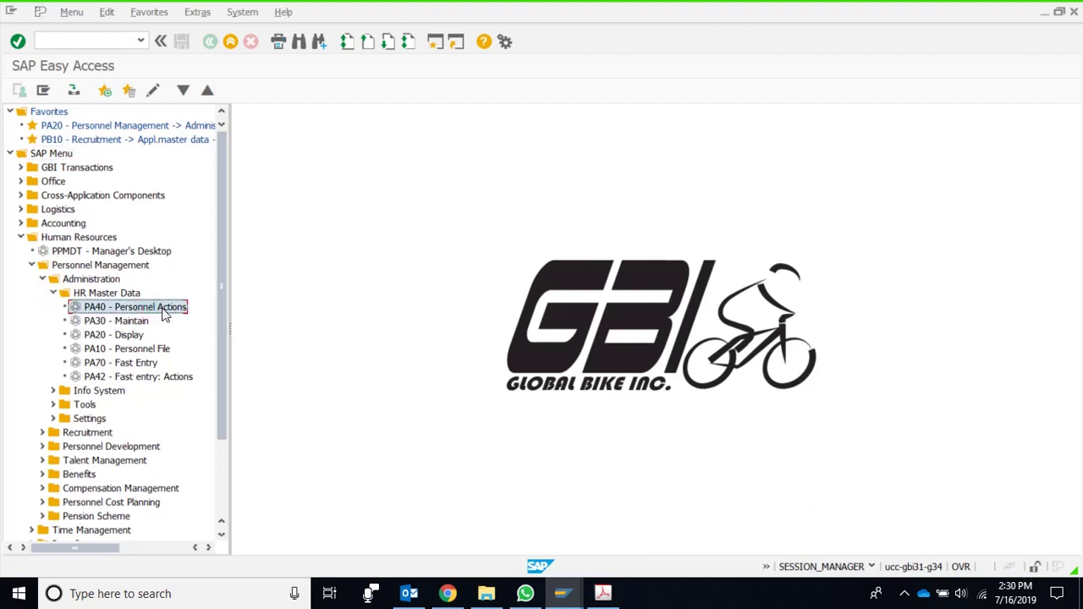
{"action": "double_click", "coordinate": [160, 310]}
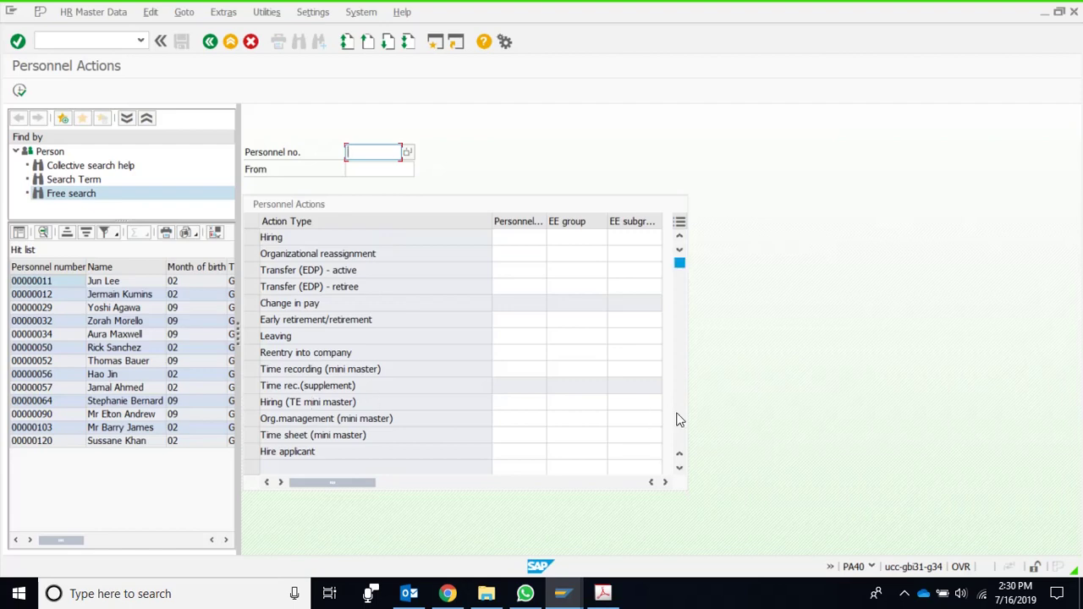
Select the Hiring (TE mini master) action type and make its personnel area ready for entry
{"action": "left_click", "coordinate": [680, 471]}
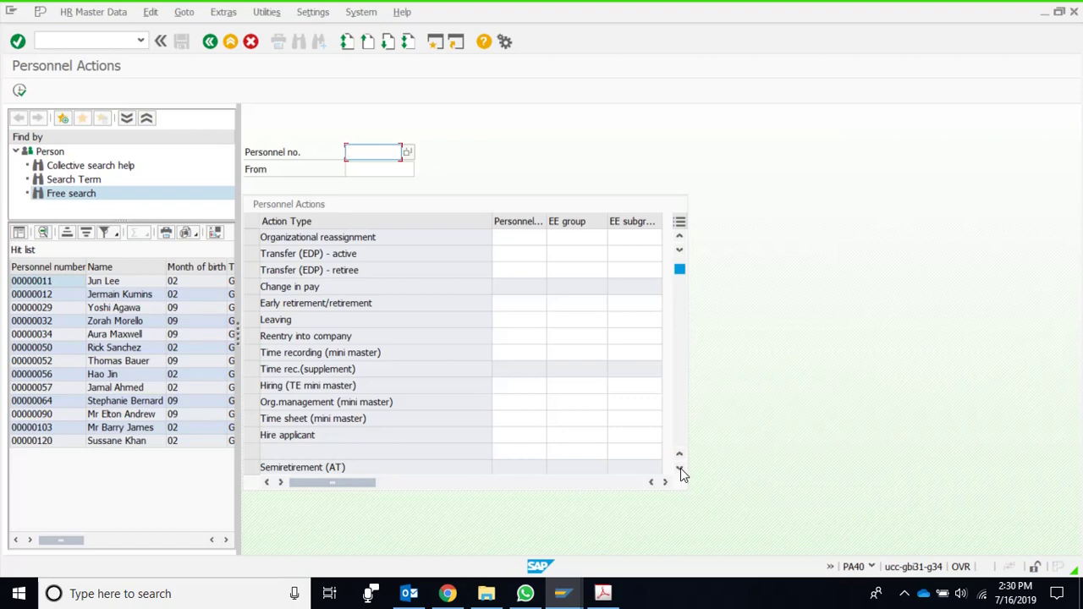
{"action": "left_click", "coordinate": [252, 385]}
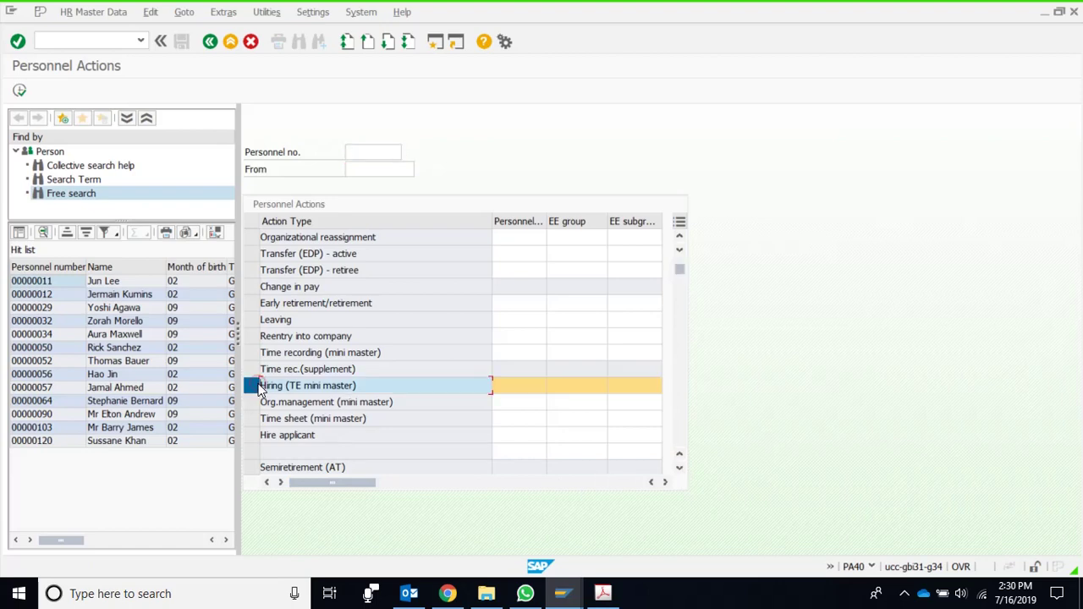
{"action": "left_click", "coordinate": [680, 236]}
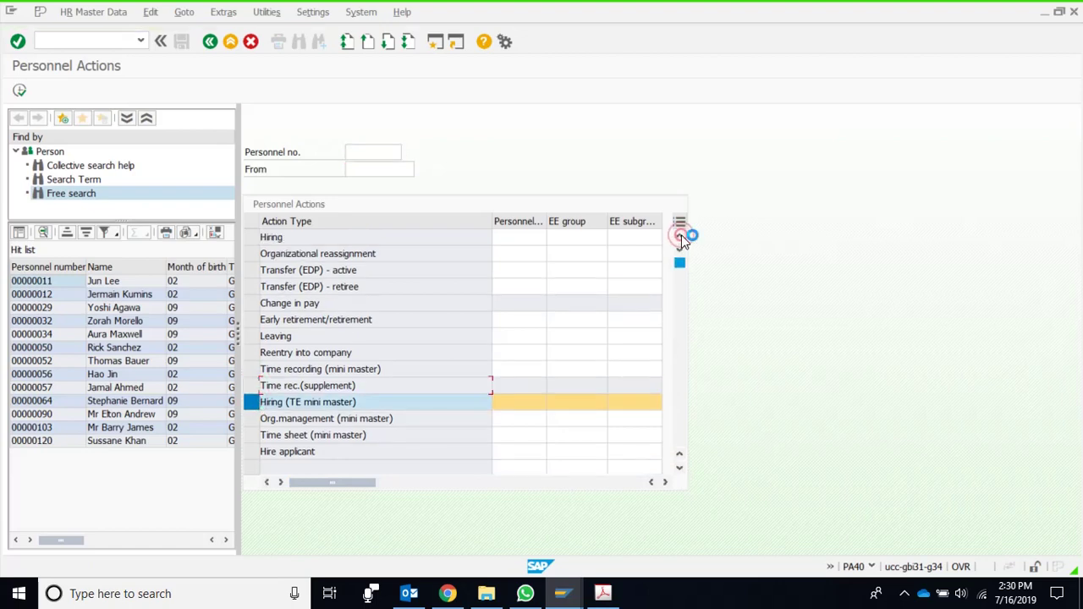
{"action": "left_click", "coordinate": [526, 404]}
Switch to the 19 Hiring Direct PDF in Adobe Acrobat and read the values required for the hiring action
{"action": "key", "text": "alt+Tab"}
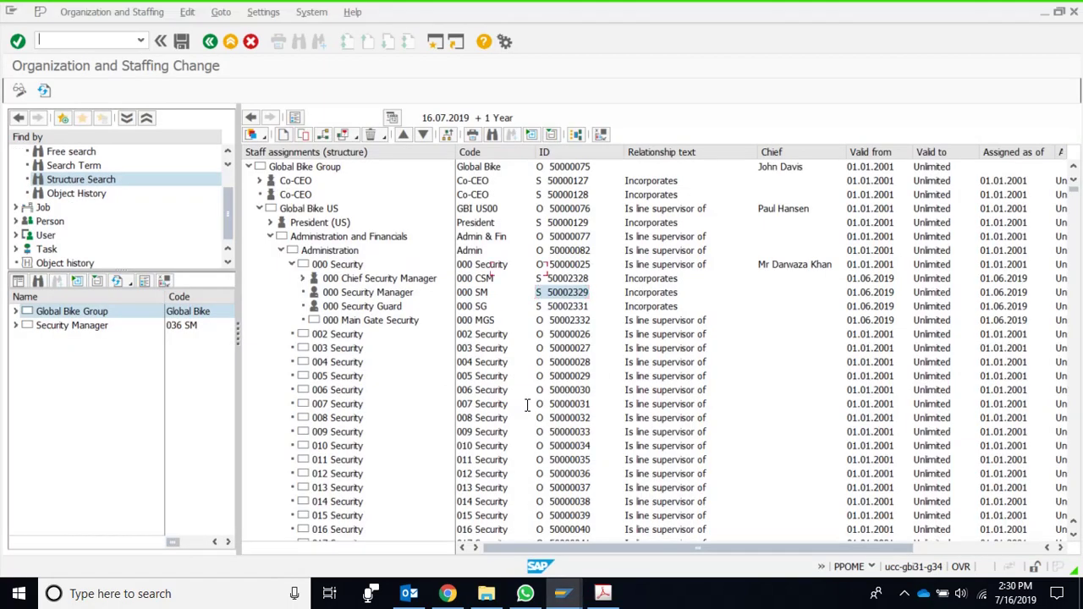
{"action": "key", "text": "alt+Tab"}
{"action": "key", "text": "alt+Tab"}
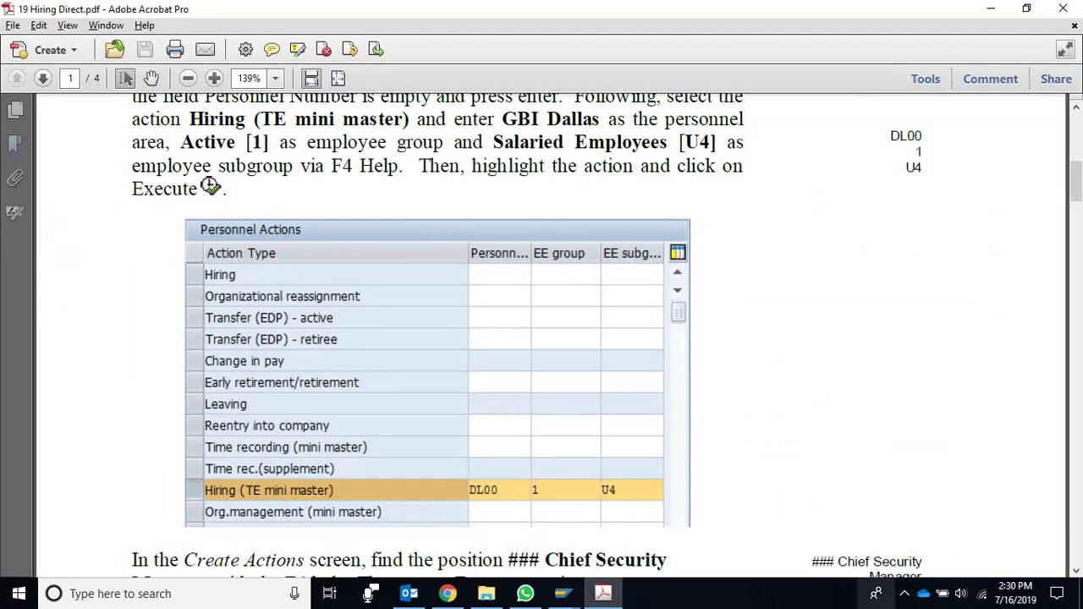
{"action": "left_click", "coordinate": [905, 595]}
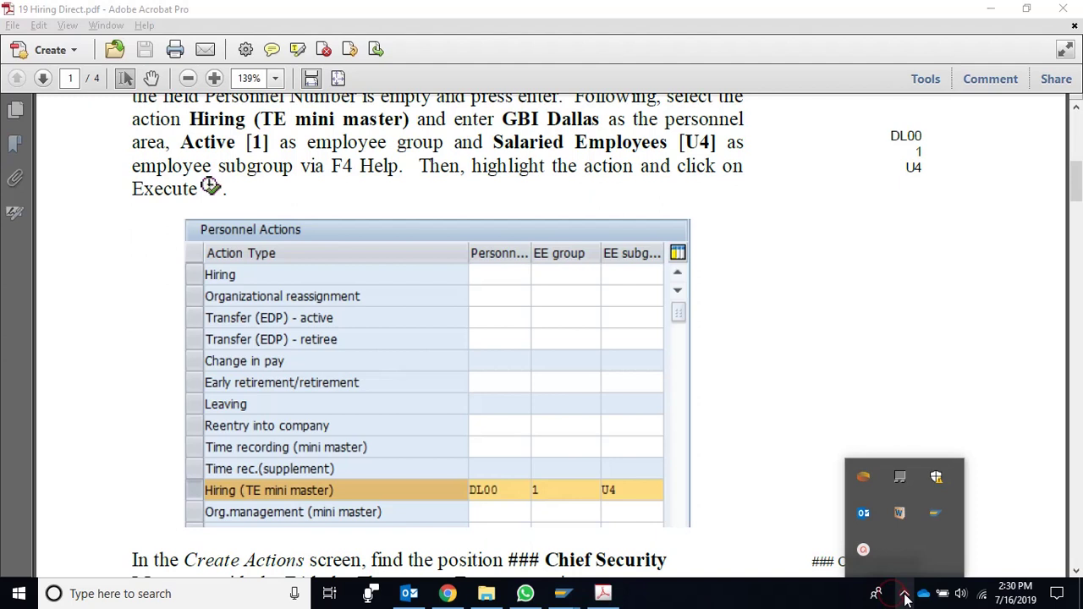
{"action": "left_click", "coordinate": [864, 550]}
{"action": "left_click", "coordinate": [876, 593]}
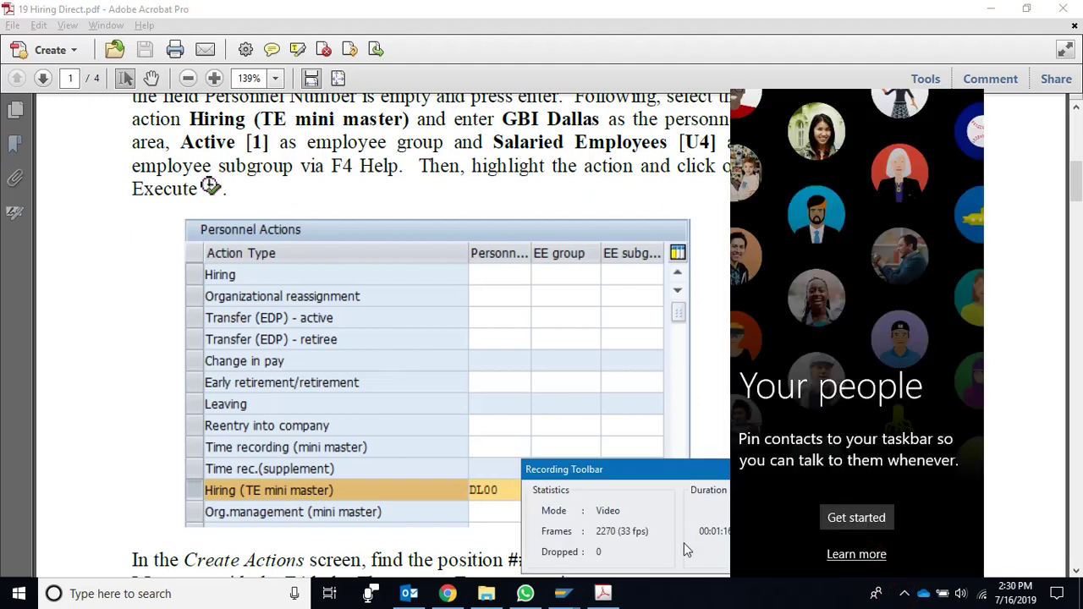
{"action": "left_click", "coordinate": [684, 543]}
{"action": "left_click", "coordinate": [835, 536]}
{"action": "left_click", "coordinate": [840, 529]}
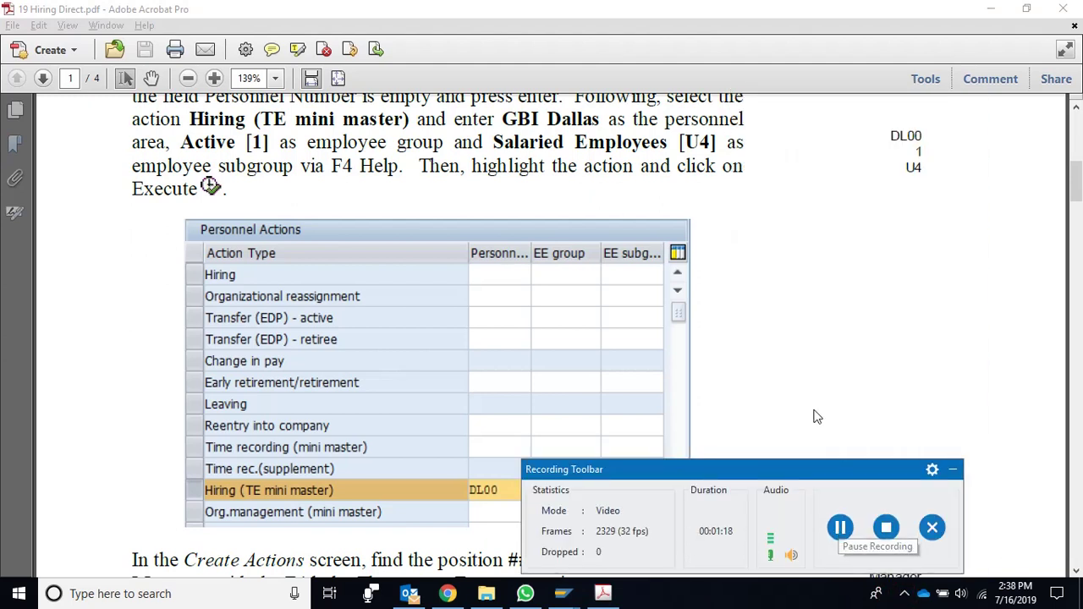
{"action": "left_click", "coordinate": [954, 473]}
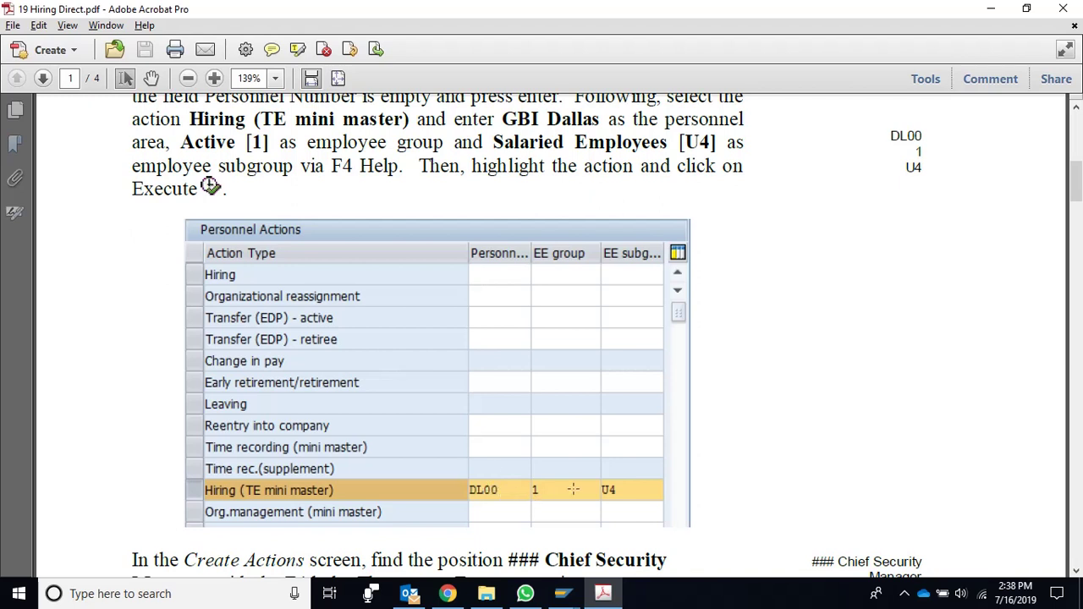
Back in SAP's Personnel Actions, execute Hiring (TE mini master) with personnel area DL00, employee group 1 and employee subgroup U4, leaving the personnel number empty
{"action": "key", "text": "alt+Tab"}
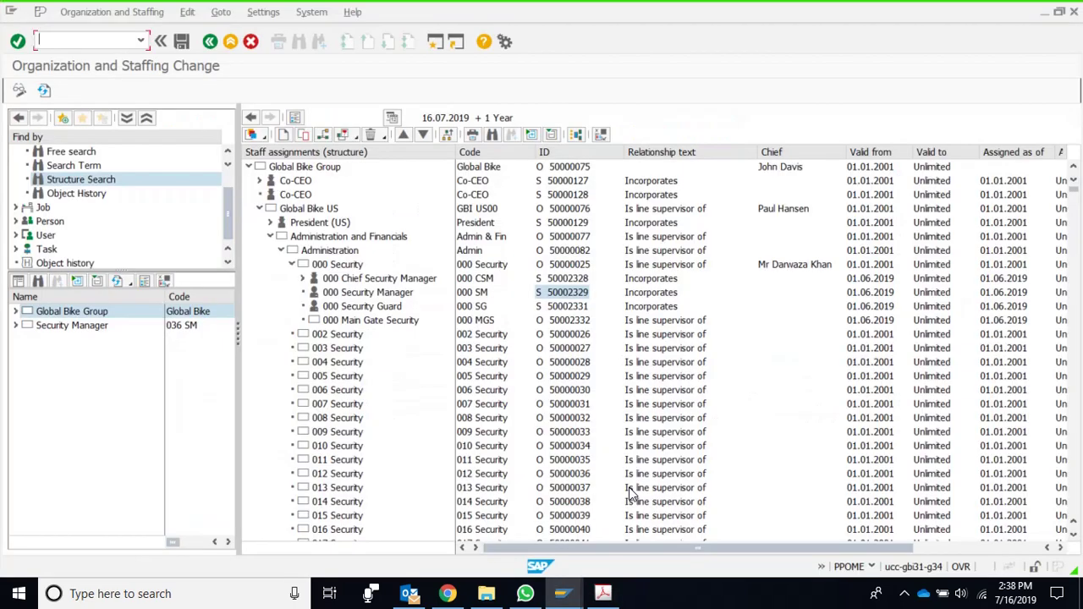
{"action": "key", "text": "alt+Tab"}
{"action": "key", "text": "alt+Tab"}
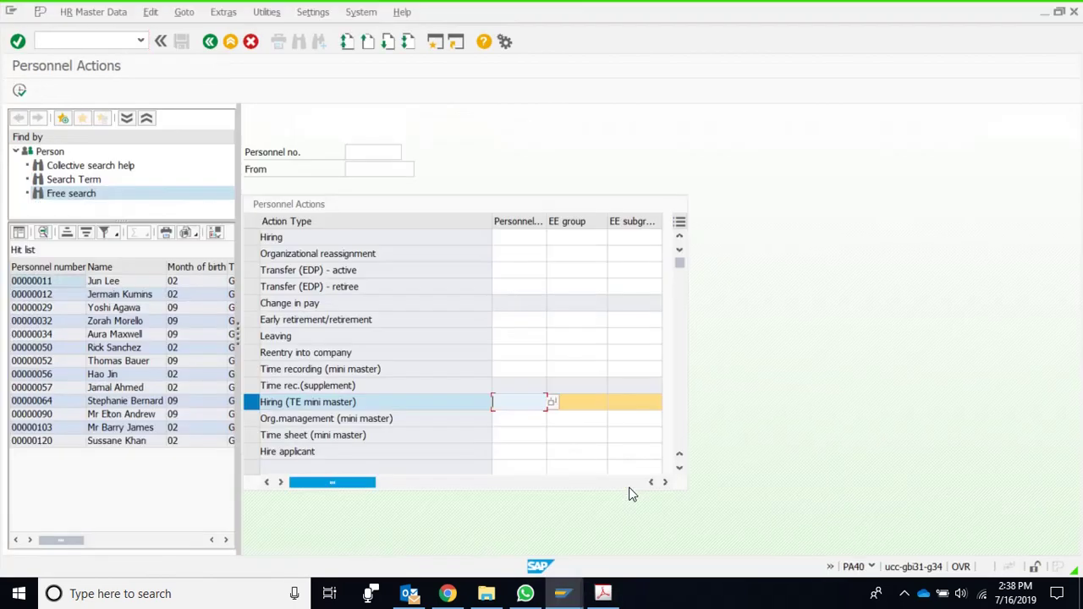
{"action": "left_click", "coordinate": [381, 152]}
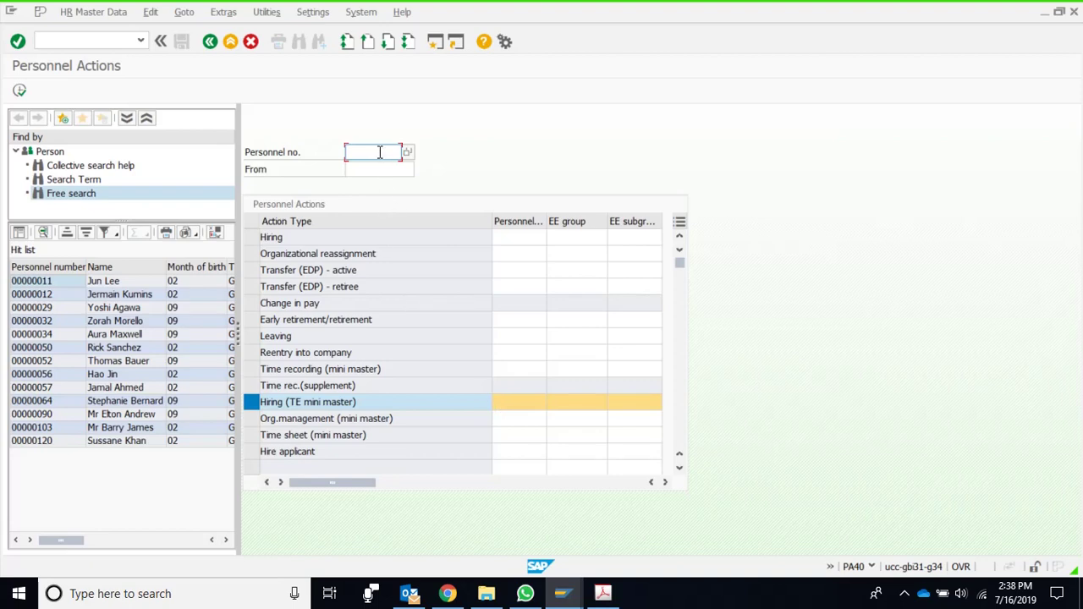
{"action": "left_click", "coordinate": [537, 400]}
{"action": "type", "text": "410"}
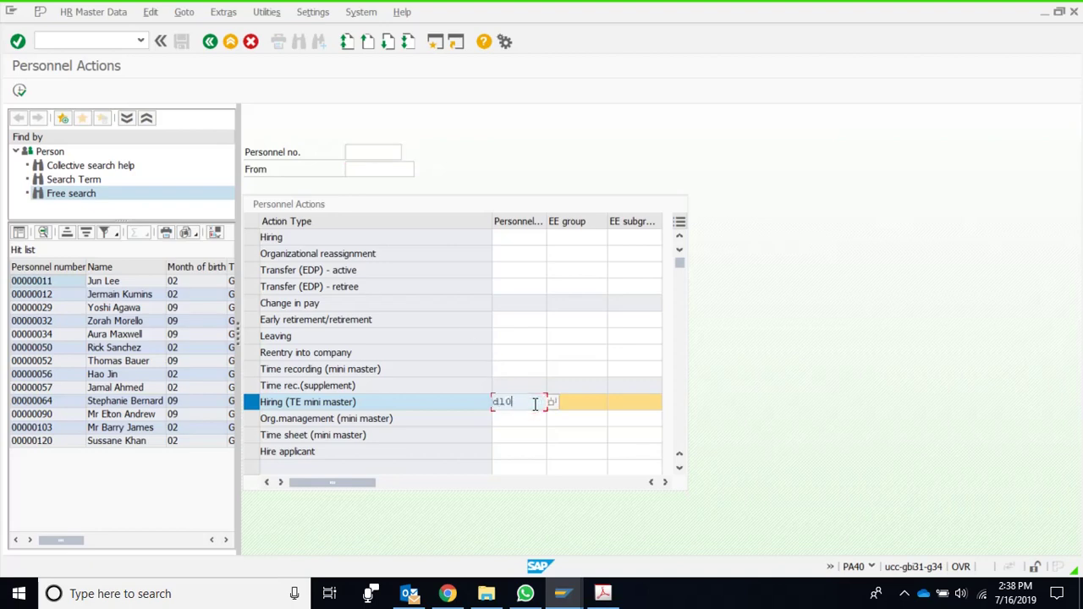
{"action": "type", "text": "0"}
{"action": "key", "text": "Tab"}
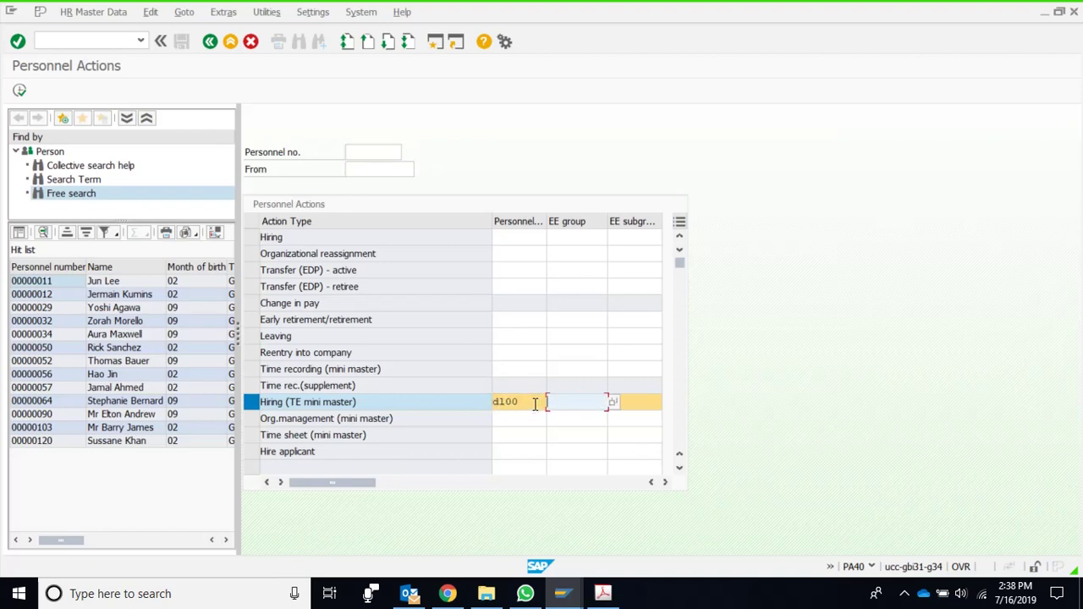
{"action": "type", "text": "1"}
{"action": "key", "text": "Tab"}
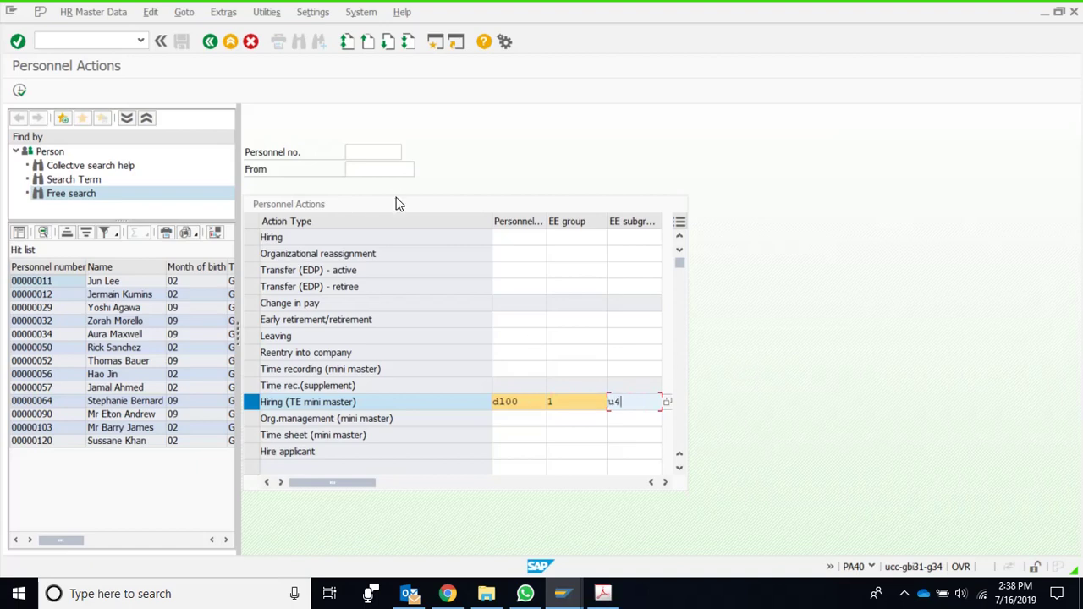
{"action": "key", "text": "Return"}
{"action": "left_click", "coordinate": [19, 90]}
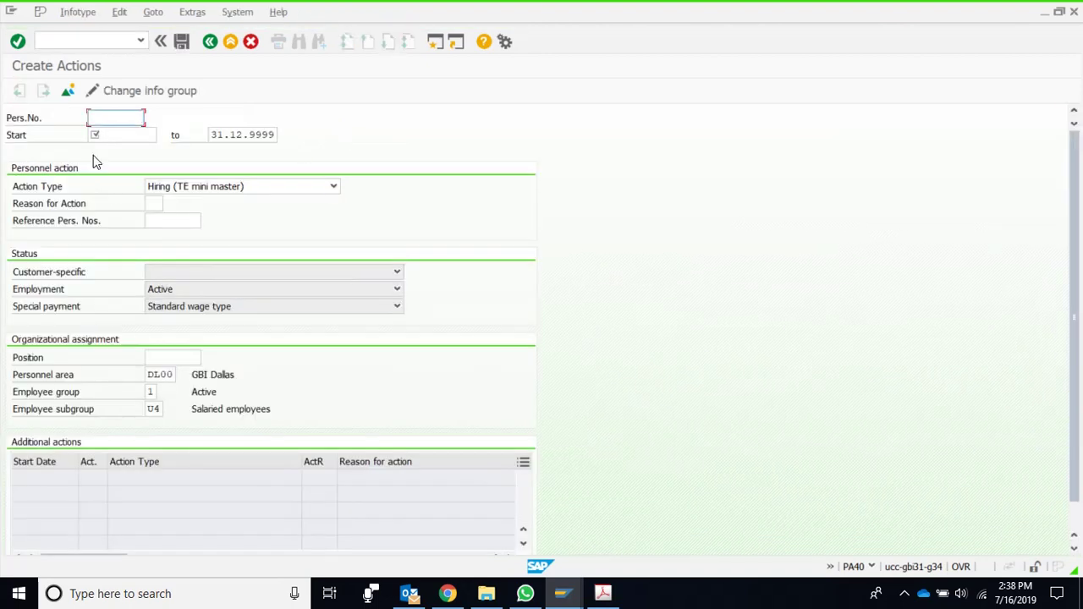
Set the start date of the hiring action to 01.07.2019
{"action": "left_click", "coordinate": [111, 137]}
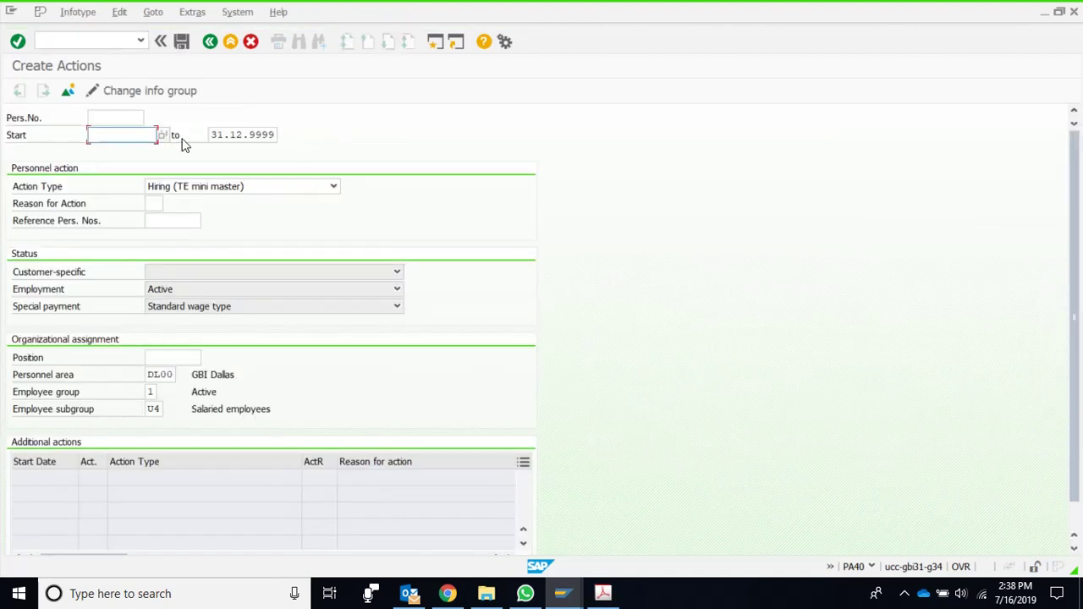
{"action": "type", "text": "01."}
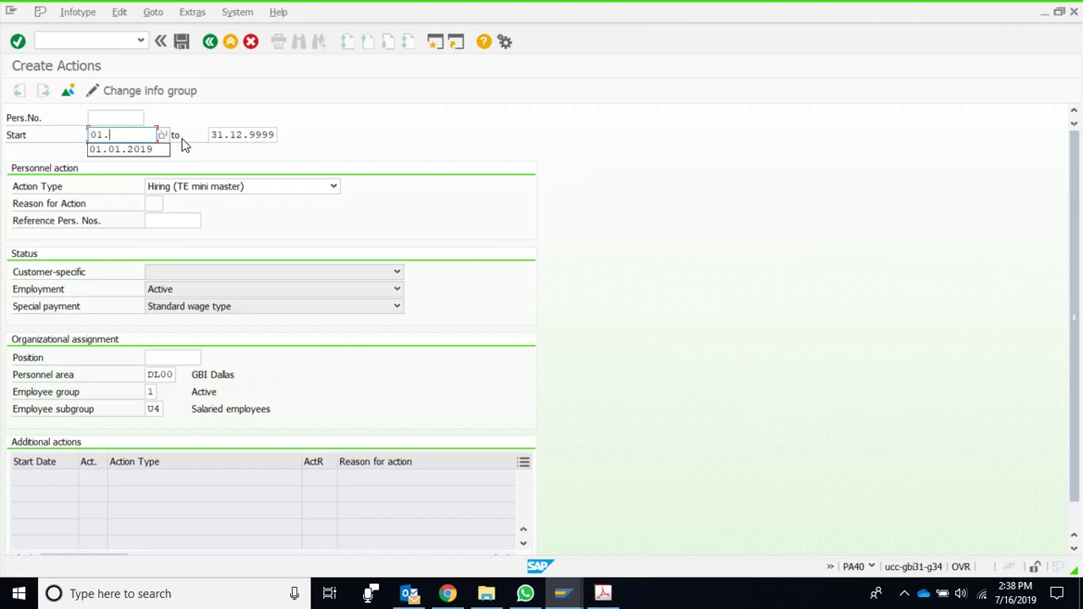
{"action": "type", "text": "06.2019"}
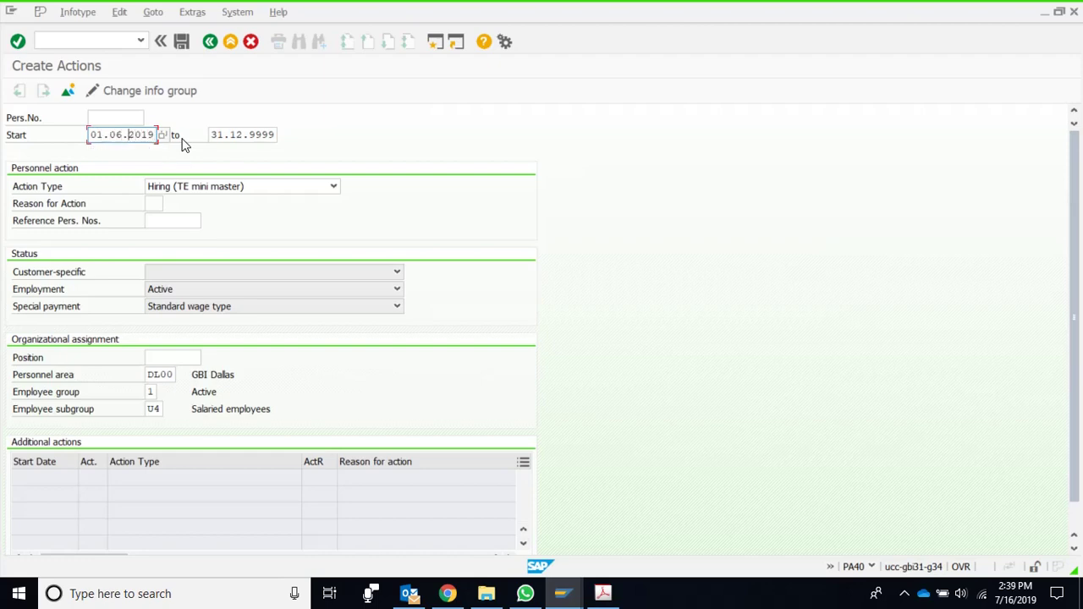
{"action": "key", "text": "BackSpace"}
{"action": "type", "text": "019"}
Look up the ID of the 000 Security Manager position in Organization and Staffing Change and set the hiring action's position to 50002329
{"action": "left_click", "coordinate": [180, 355]}
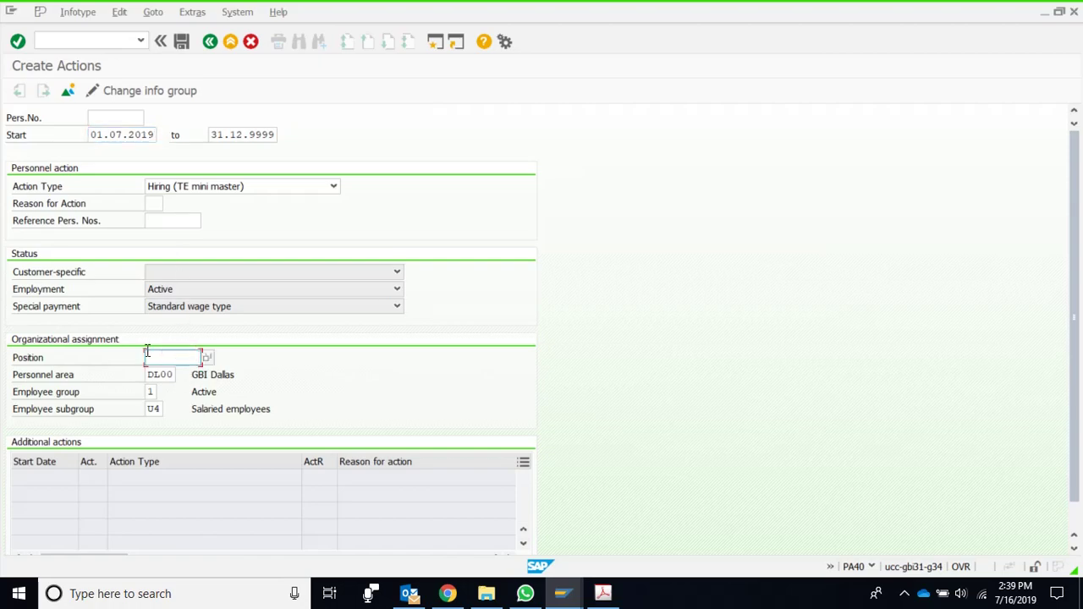
{"action": "key", "text": "alt+Tab"}
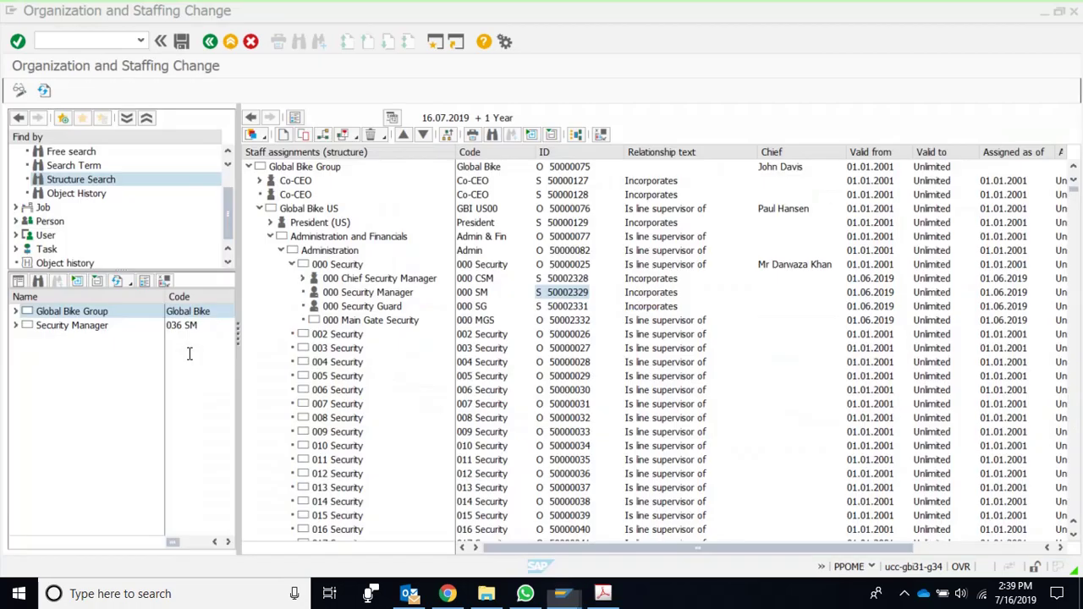
{"action": "left_click", "coordinate": [576, 293]}
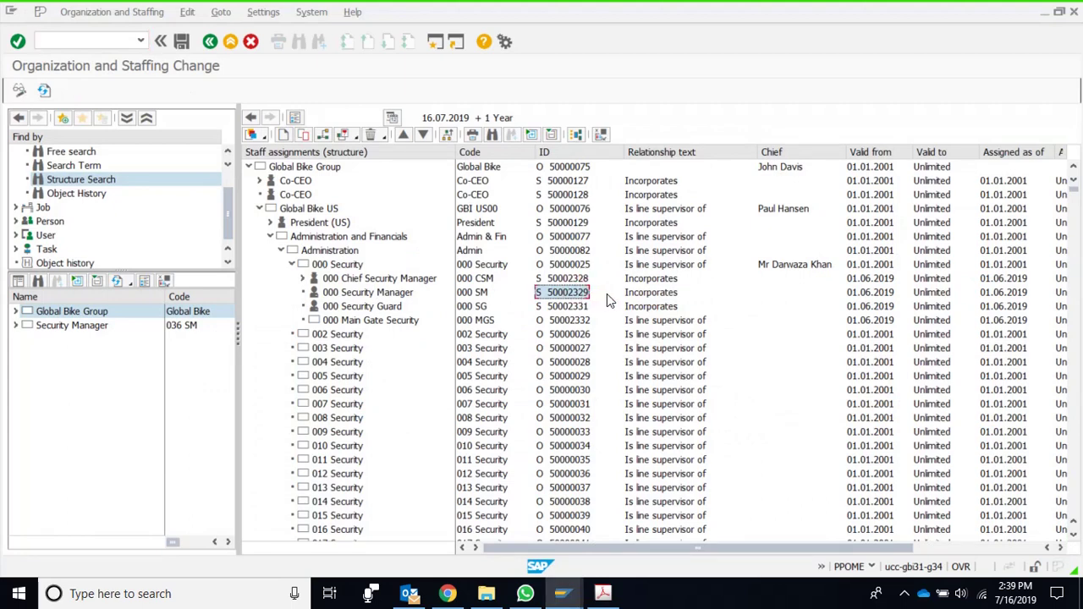
{"action": "key", "text": "alt+Tab"}
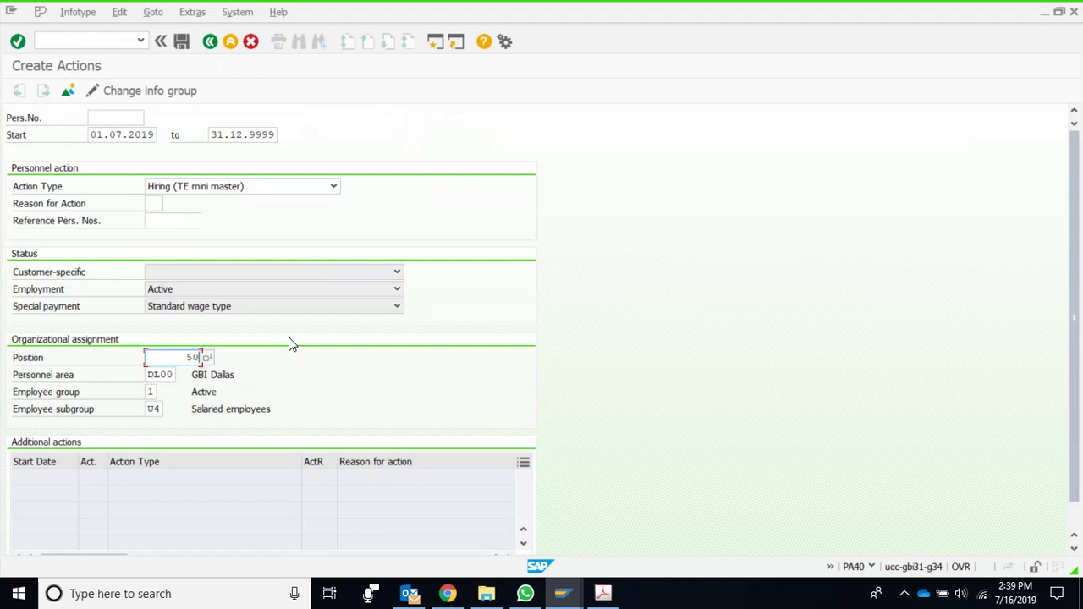
{"action": "type", "text": "500002329"}
Open the input help for the position, bring up the alternative search methods and choose Structure Search
{"action": "left_click", "coordinate": [207, 359]}
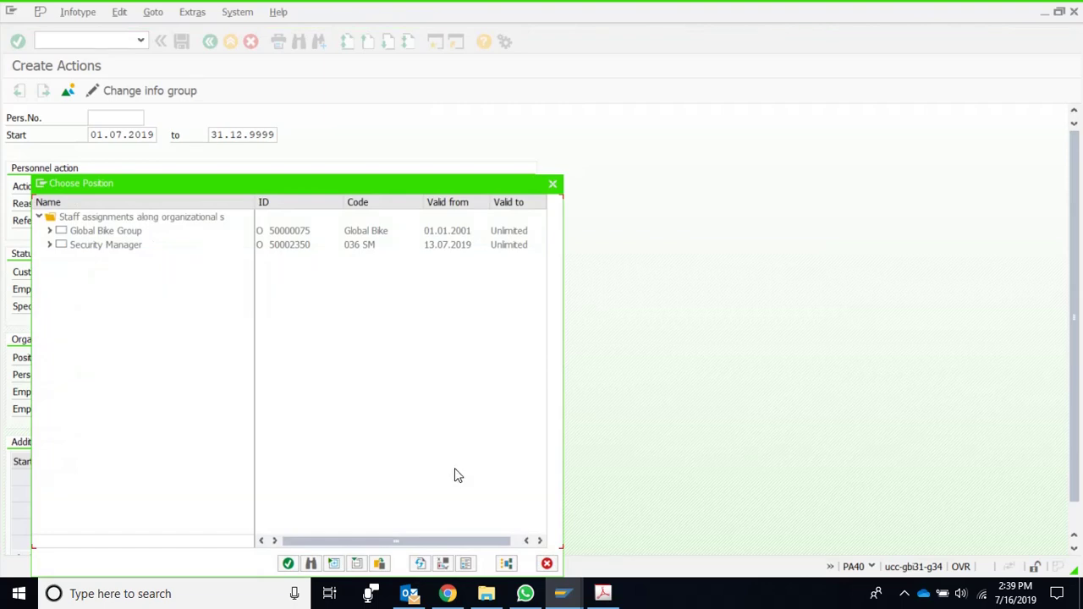
{"action": "left_click", "coordinate": [379, 563]}
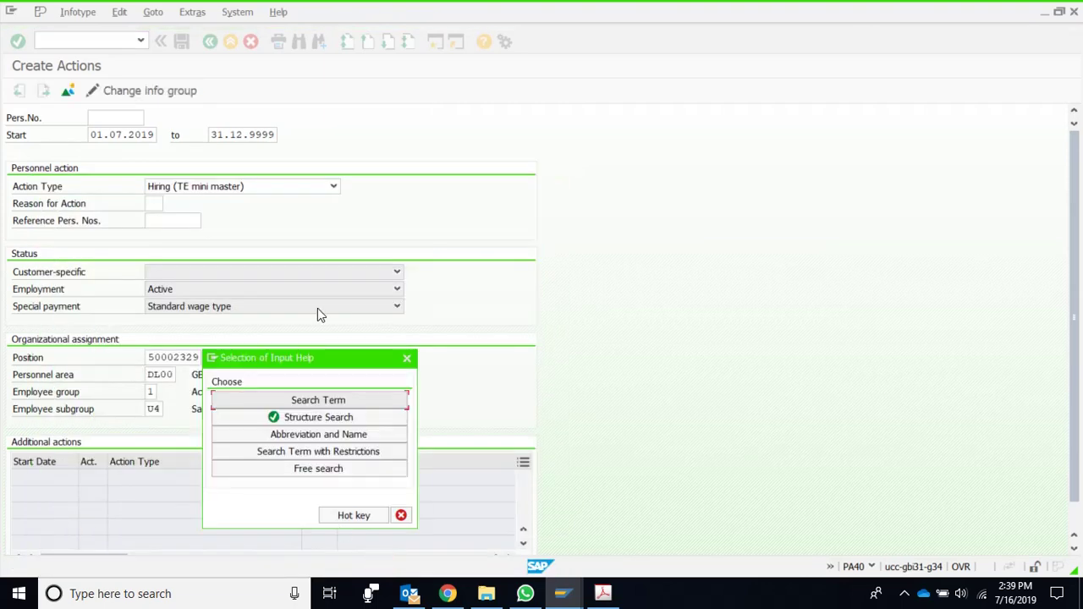
{"action": "left_click", "coordinate": [320, 396]}
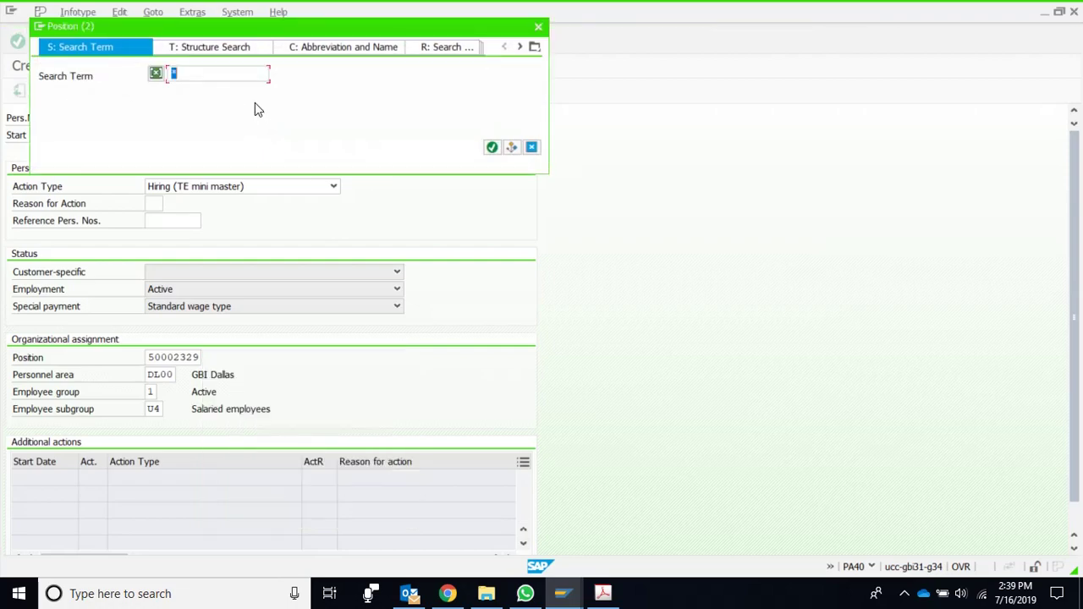
{"action": "left_click", "coordinate": [245, 49]}
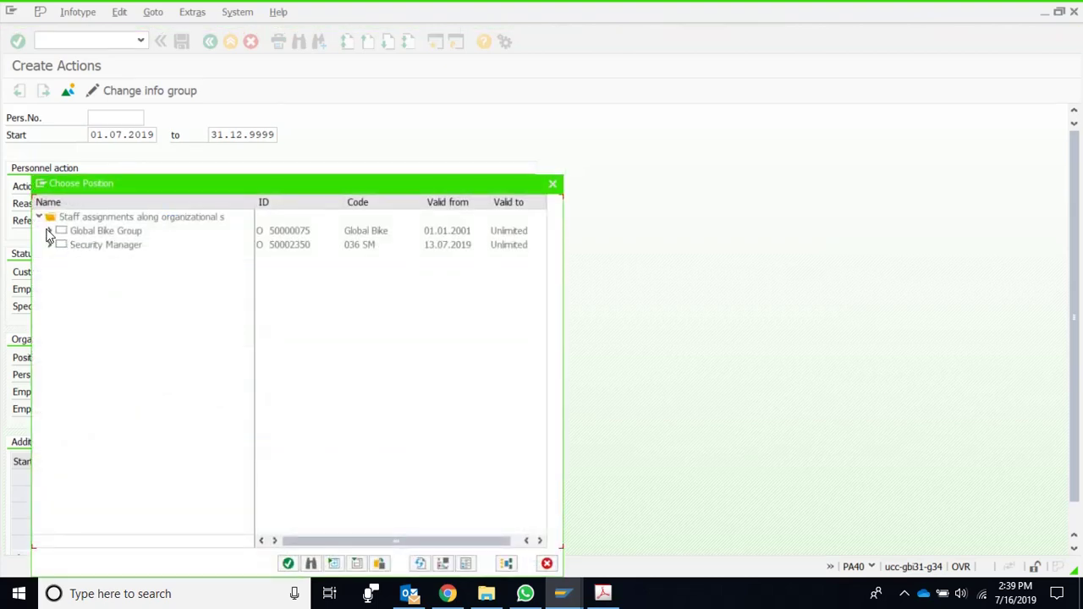
Pick 000 Security Manager under Global Bike US > Administration and Financials > Administration > 000 Security as the position and save the hiring action
{"action": "left_click", "coordinate": [48, 230]}
{"action": "left_click", "coordinate": [60, 272]}
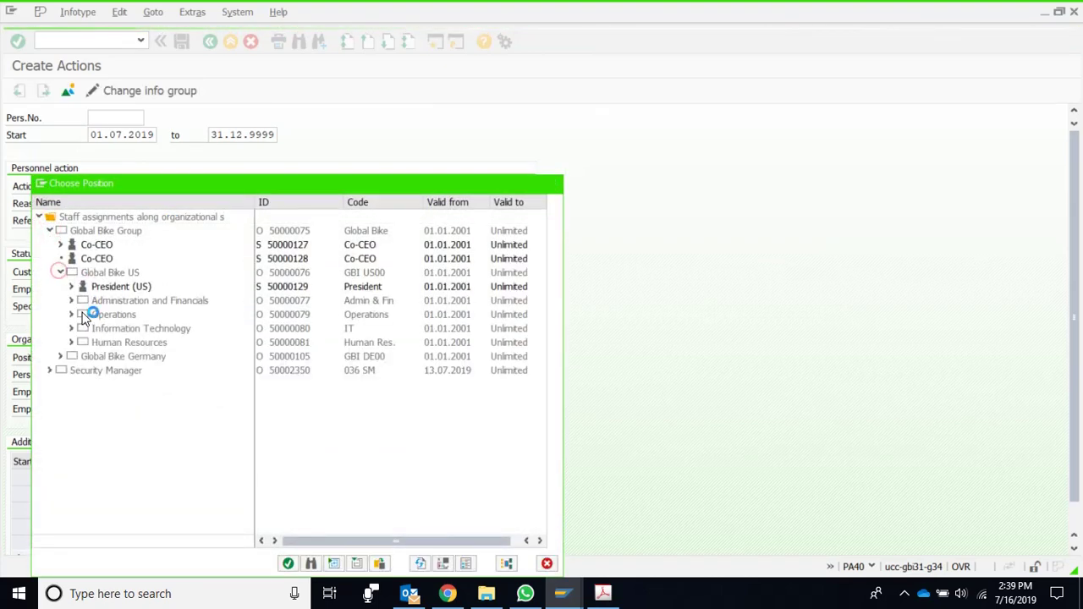
{"action": "left_click", "coordinate": [71, 301]}
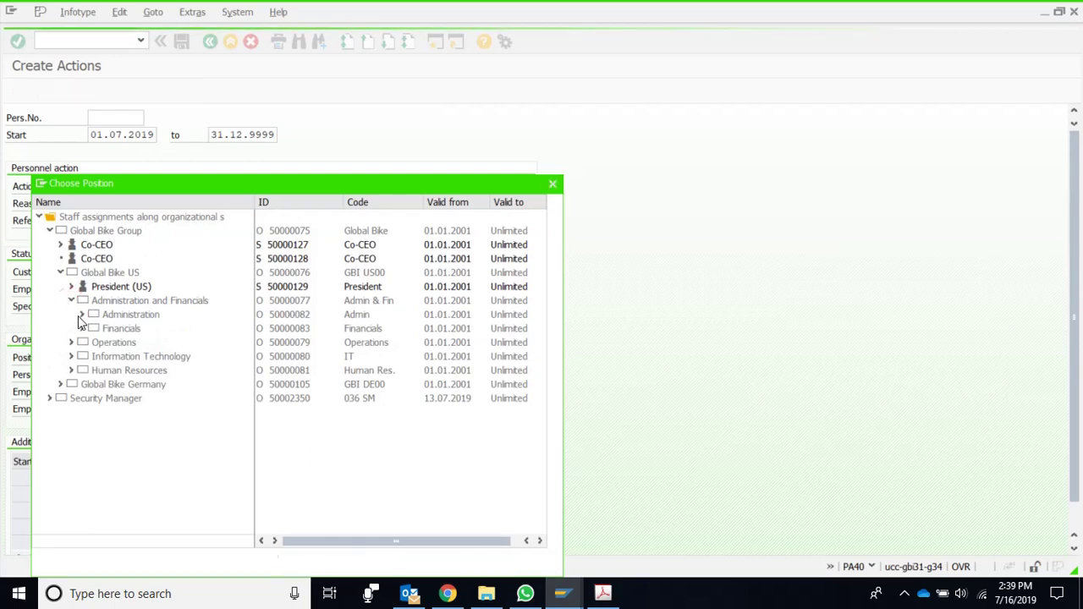
{"action": "left_click", "coordinate": [82, 314]}
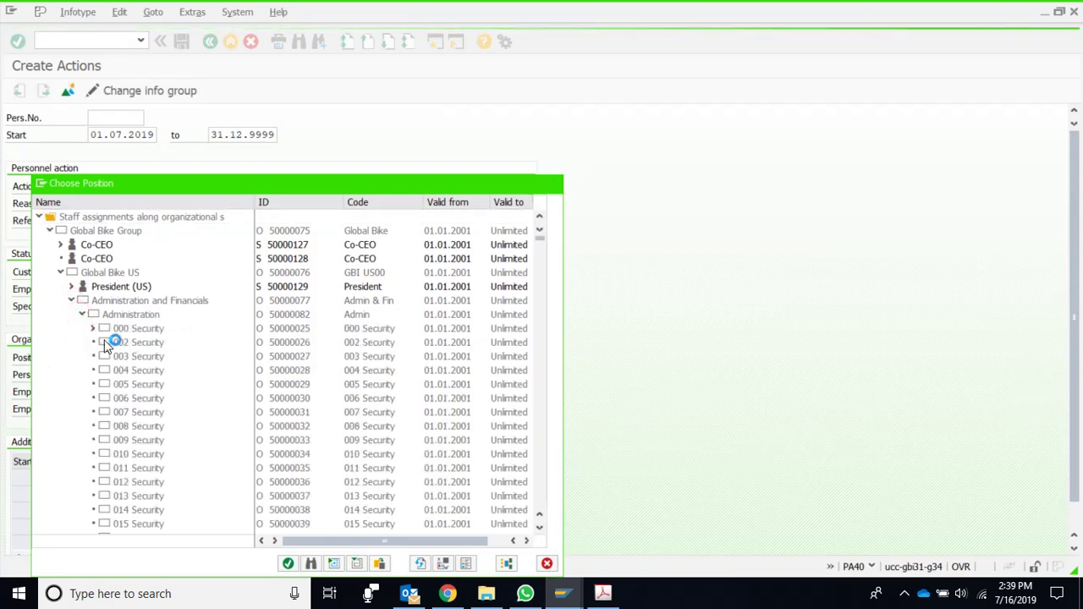
{"action": "left_click", "coordinate": [89, 327]}
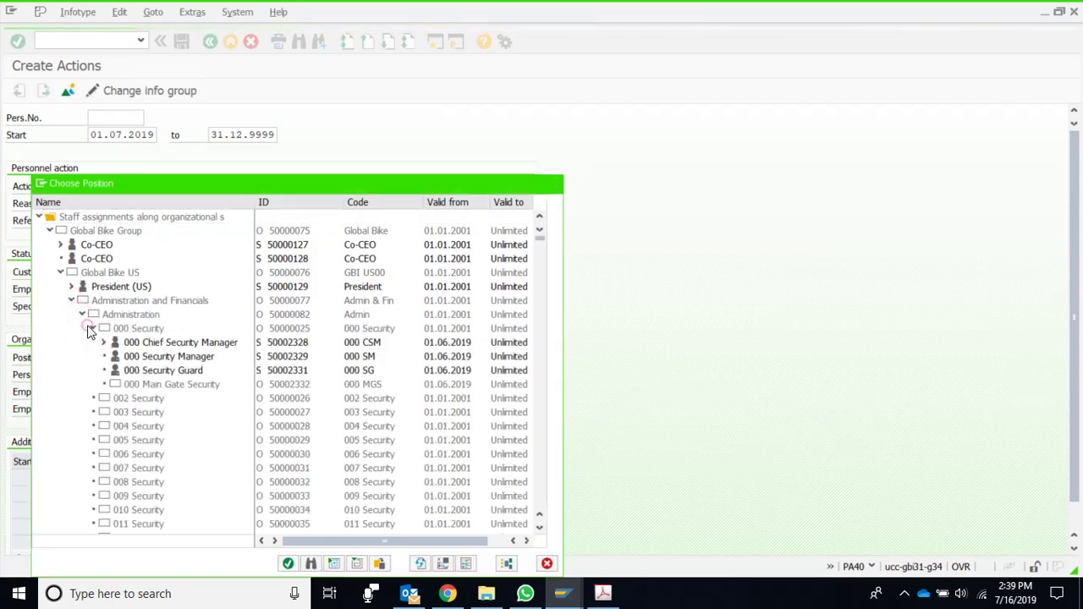
{"action": "left_click", "coordinate": [179, 358]}
{"action": "double_click", "coordinate": [180, 359]}
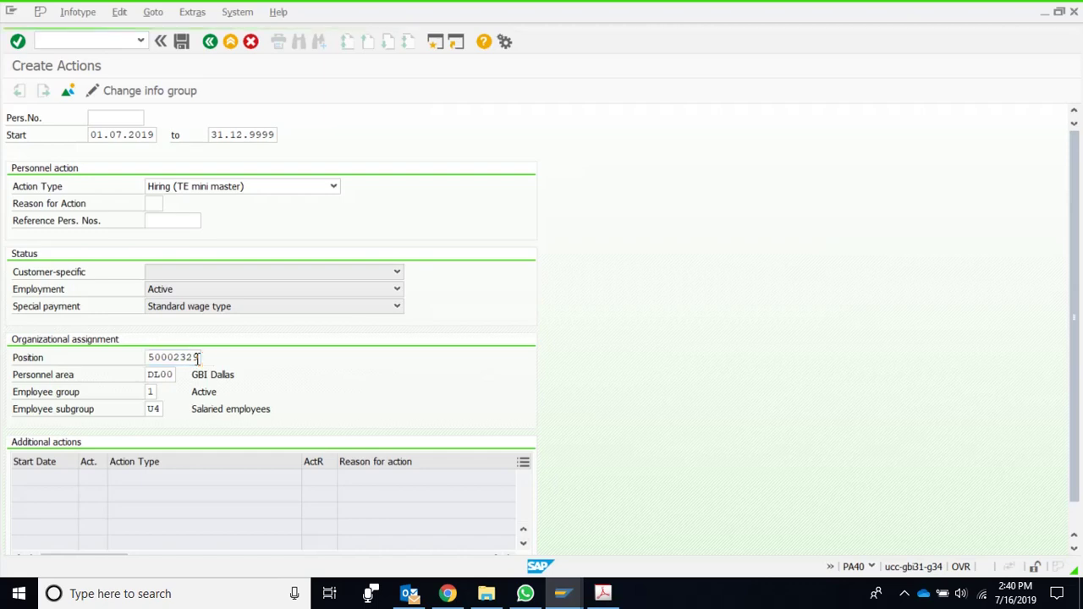
{"action": "key", "text": "Return"}
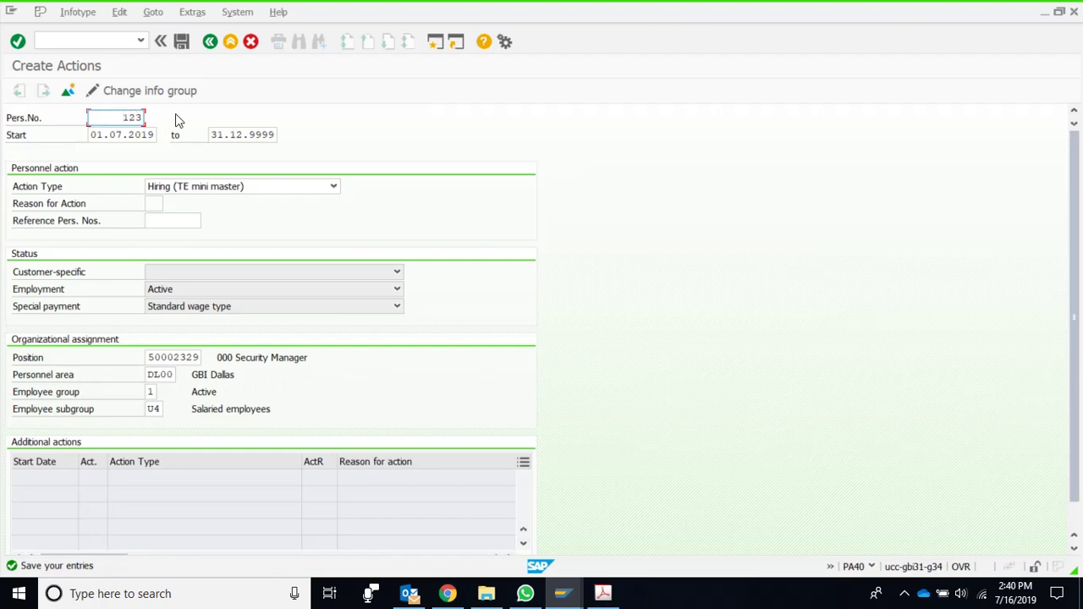
{"action": "left_click", "coordinate": [182, 41]}
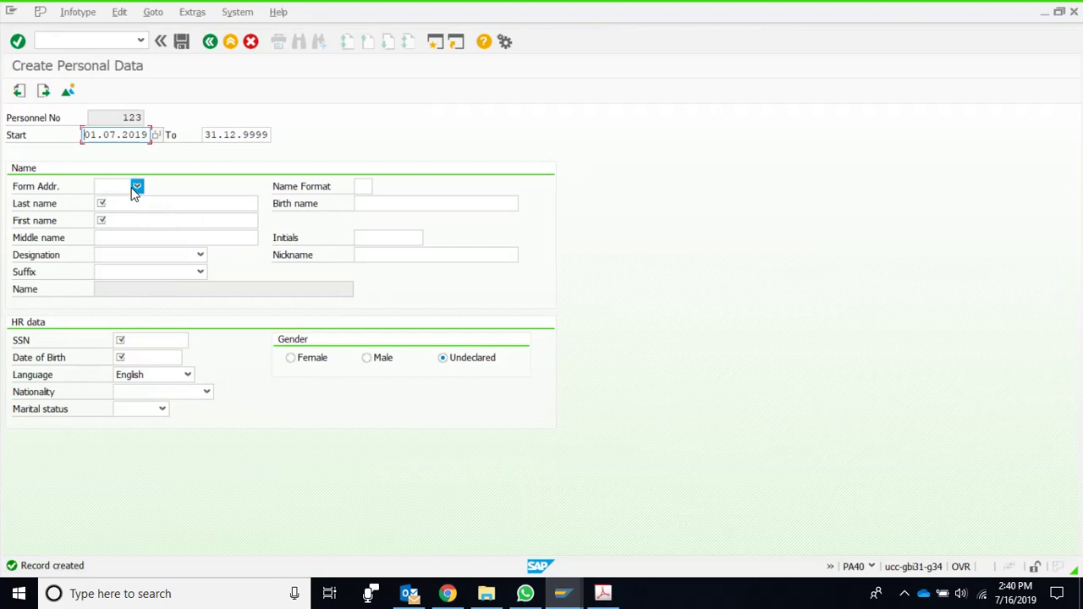
Set the form of address to Mr and enter the employee's last and first names in the personal data
{"action": "left_click", "coordinate": [136, 186]}
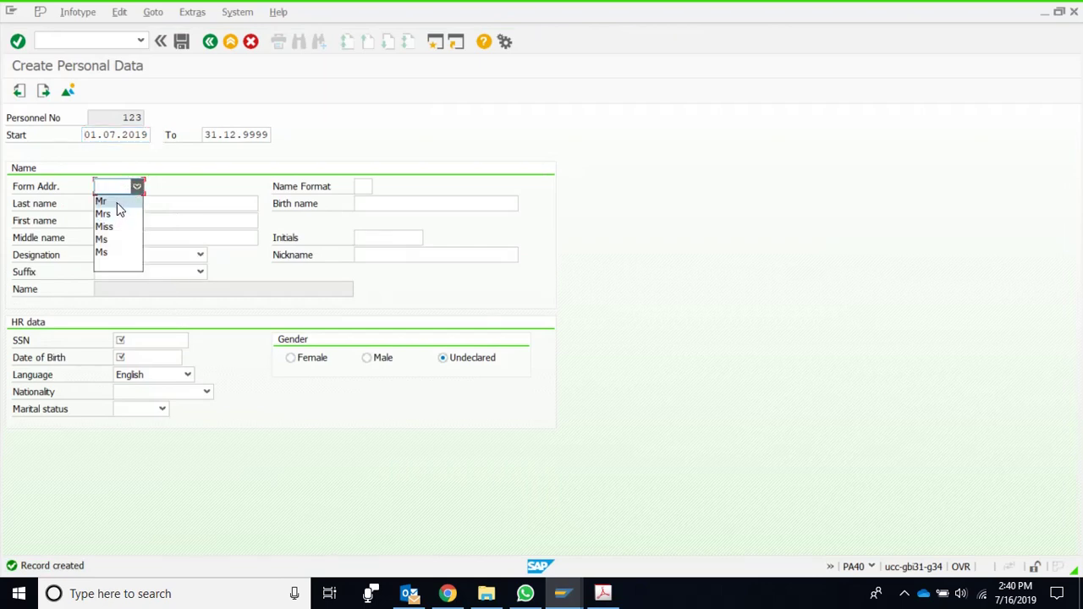
{"action": "left_click", "coordinate": [117, 203]}
{"action": "type", "text": "Khan"}
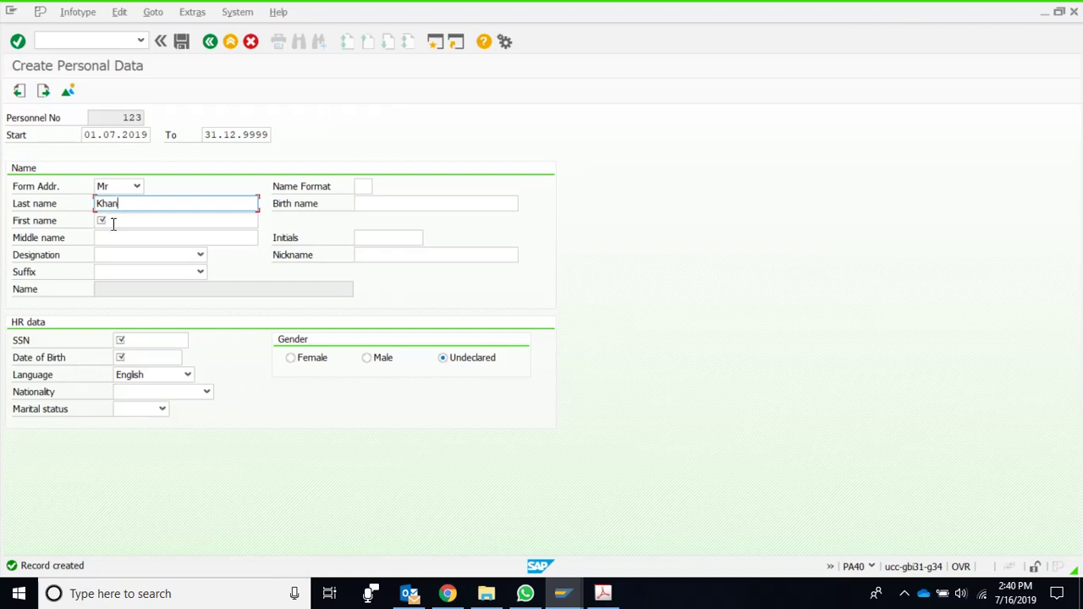
{"action": "left_click", "coordinate": [113, 224]}
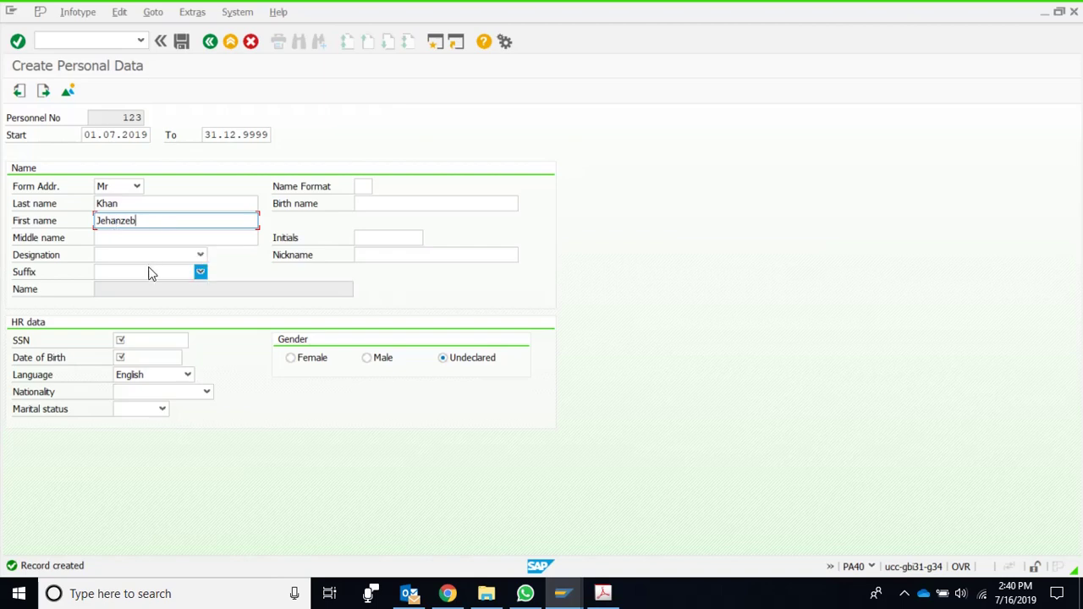
Check the required social security number format in the 19 Hiring Direct PDF in Adobe Acrobat and enter the employee's SSN back in SAP
{"action": "left_click", "coordinate": [152, 342]}
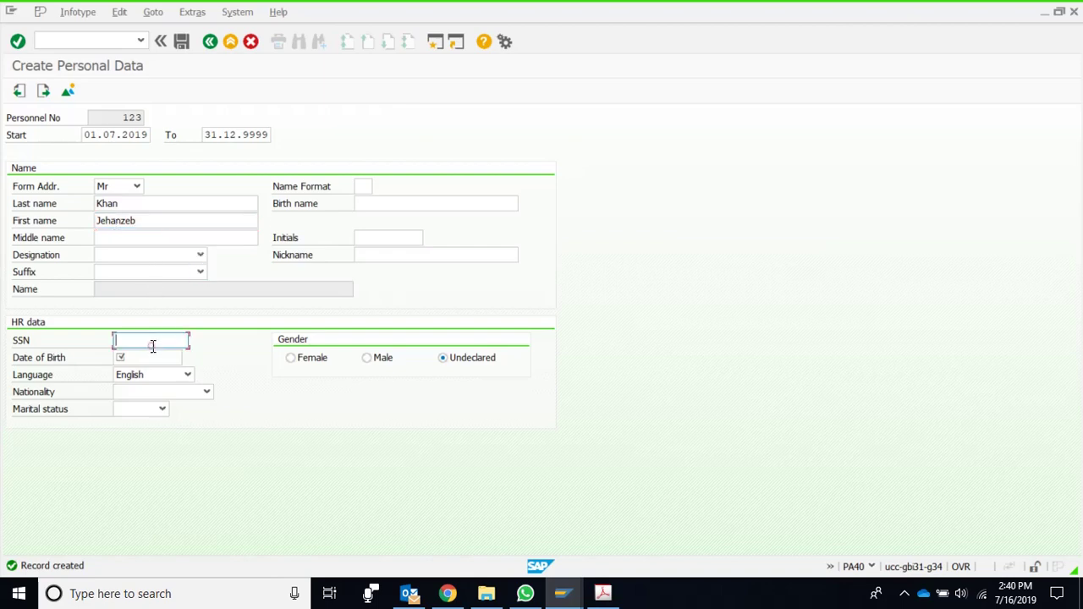
{"action": "left_click", "coordinate": [603, 593]}
{"action": "scroll", "coordinate": [560, 451], "scroll_direction": "down", "scroll_amount": 10}
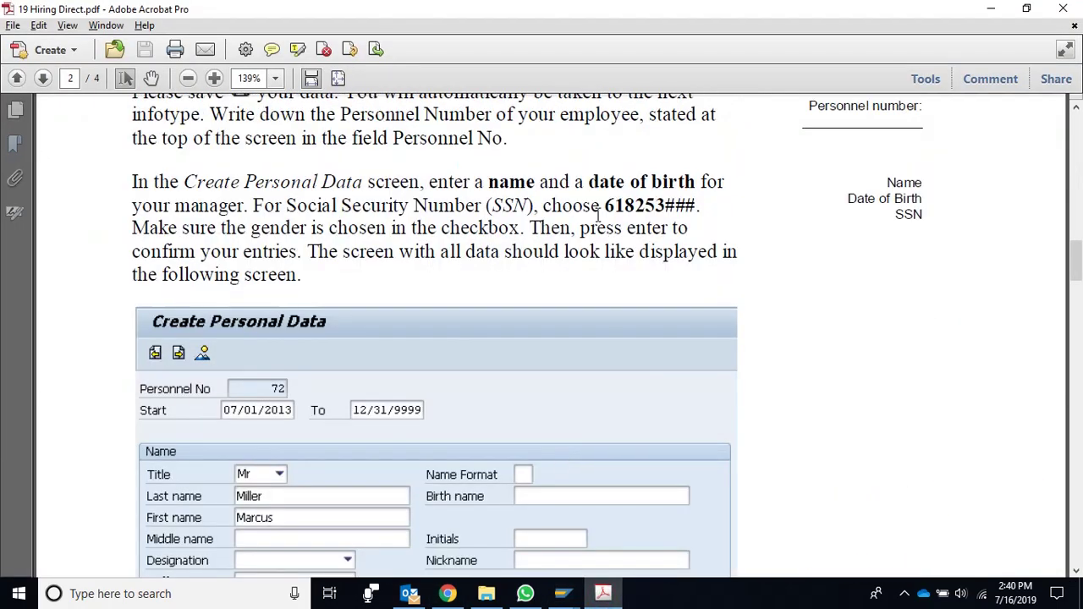
{"action": "left_click_drag", "start_coordinate": [604, 206], "coordinate": [701, 206]}
{"action": "key", "text": "alt+Tab"}
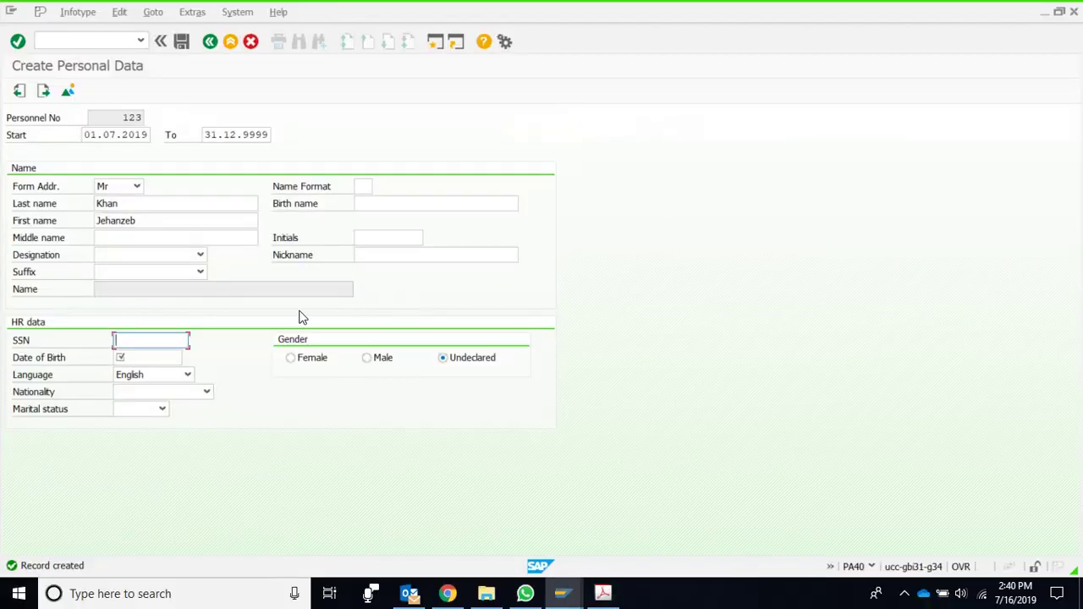
{"action": "key", "text": "alt+Tab"}
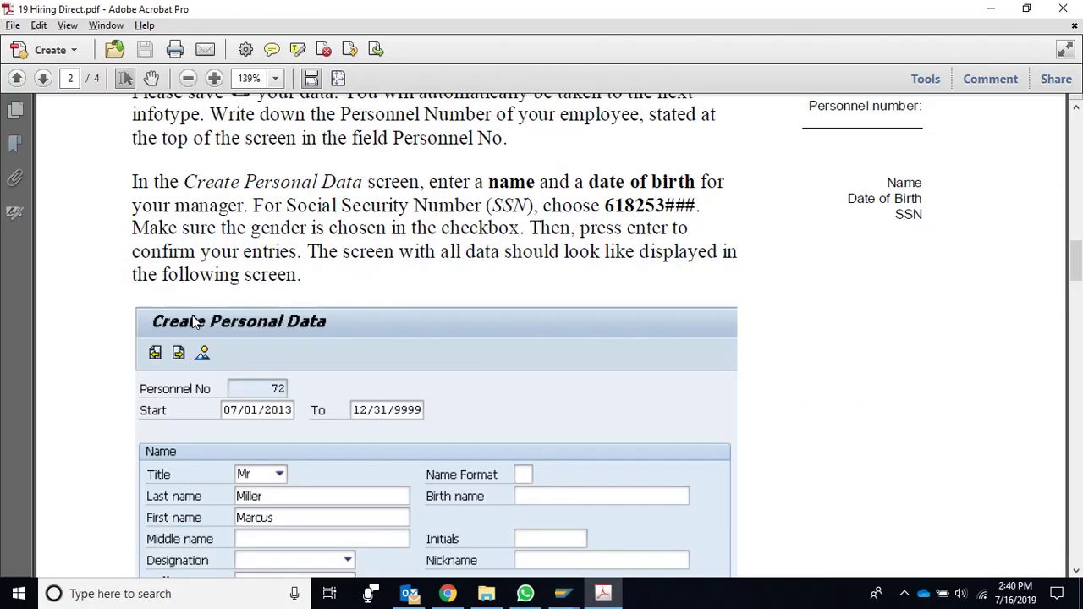
{"action": "key", "text": "alt+Tab"}
{"action": "type", "text": "61825"}
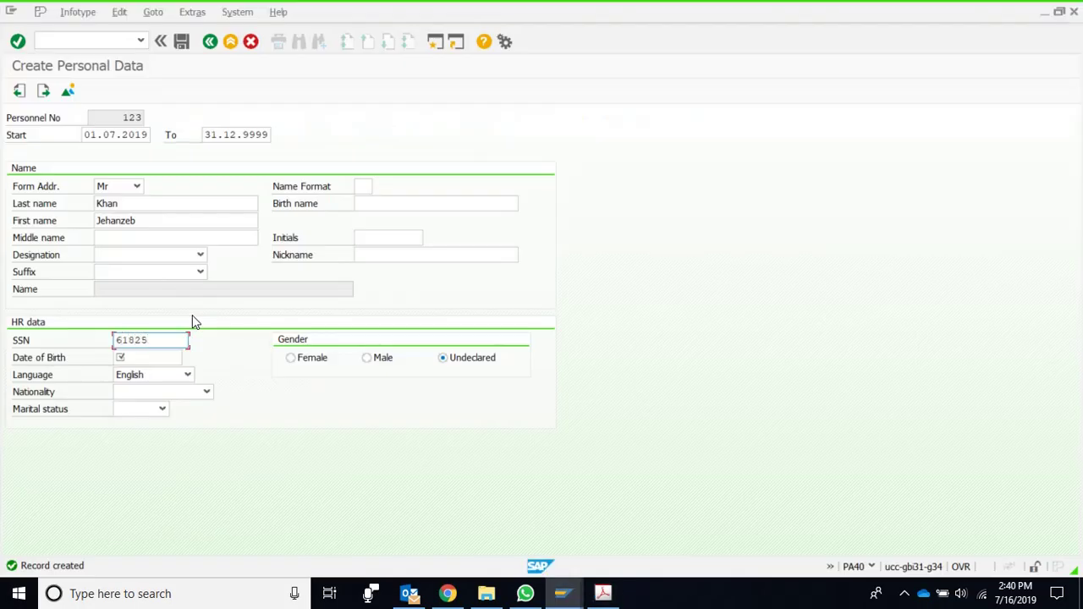
{"action": "type", "text": "4000"}
{"action": "left_click_drag", "start_coordinate": [153, 341], "coordinate": [179, 340]}
{"action": "left_click", "coordinate": [150, 341]}
{"action": "left_click_drag", "start_coordinate": [147, 340], "coordinate": [152, 340]}
Enter the employee's date of birth, set the gender to Male and save the personal data
{"action": "left_click", "coordinate": [150, 360]}
{"action": "type", "text": "01."}
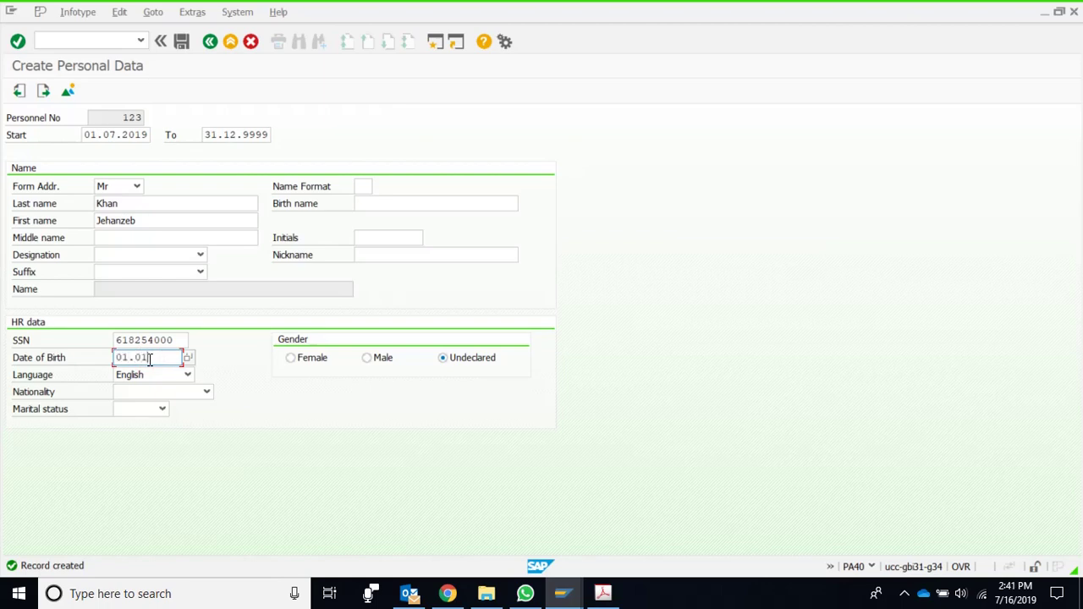
{"action": "type", "text": "01.1990"}
{"action": "left_click", "coordinate": [381, 359]}
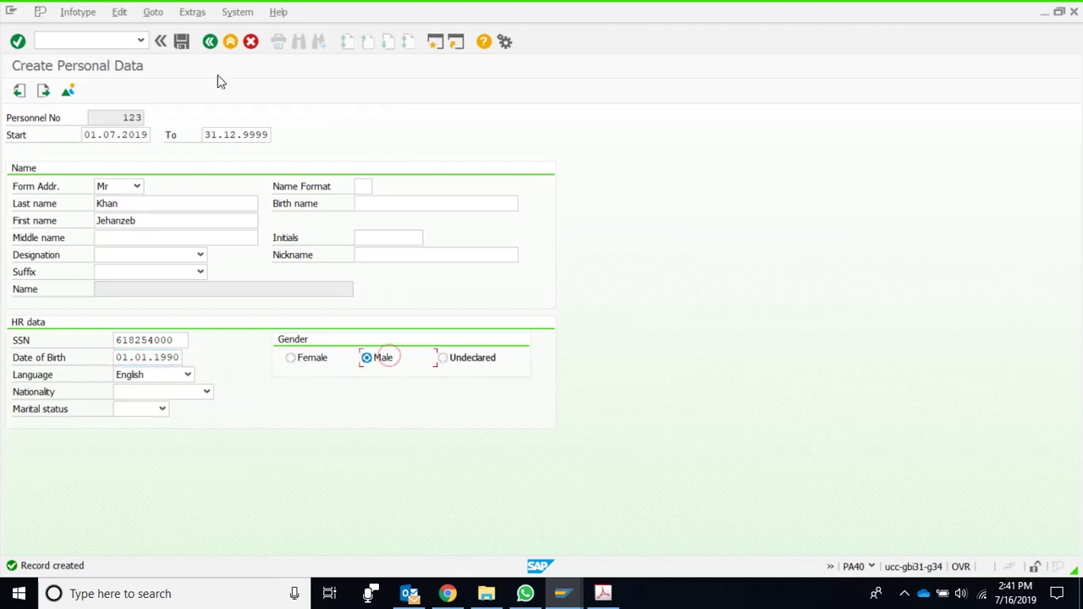
{"action": "left_click", "coordinate": [181, 45]}
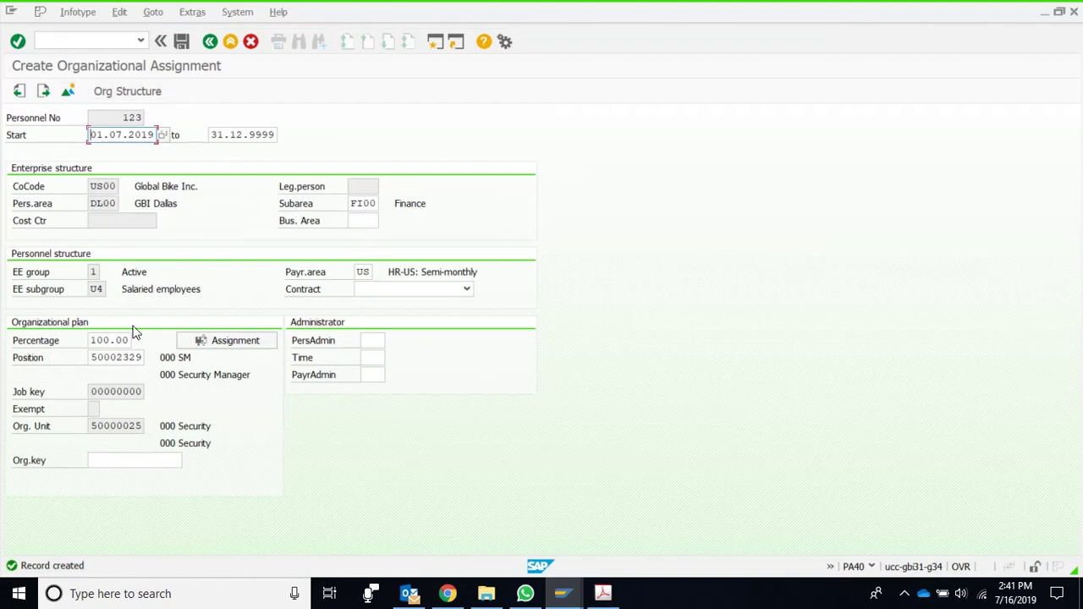
Review the position, personnel area, employee group and subarea prefilled in the organizational assignment
{"action": "left_click", "coordinate": [129, 366]}
{"action": "left_click_drag", "start_coordinate": [93, 203], "coordinate": [118, 200]}
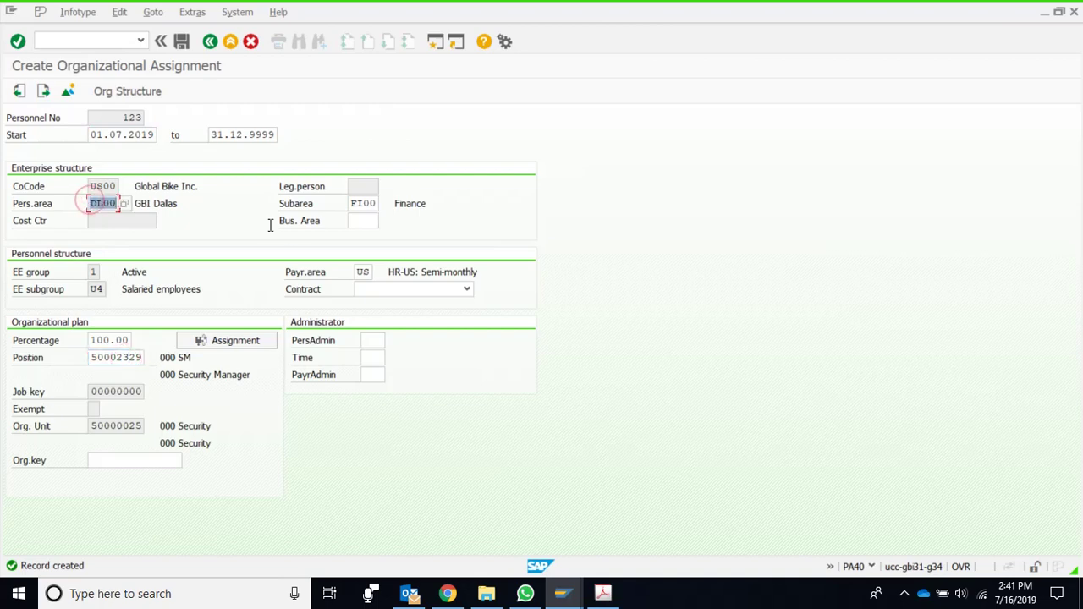
{"action": "double_click", "coordinate": [92, 273]}
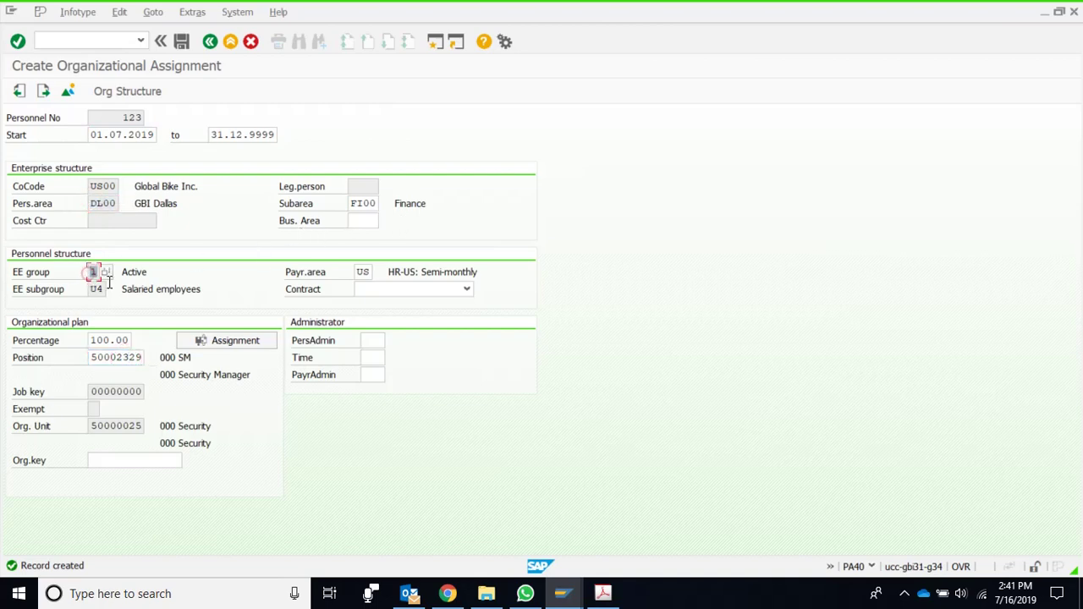
{"action": "left_click", "coordinate": [353, 204]}
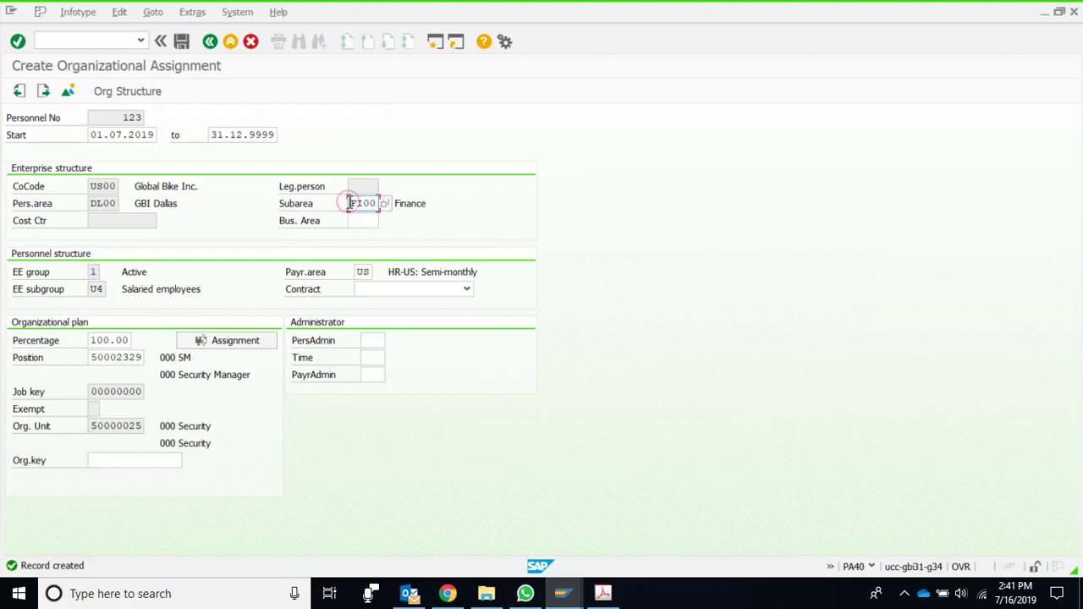
Read which subarea the 19 Hiring Direct PDF in Adobe Acrobat requires and return to the subarea of SAP's organizational assignment
{"action": "left_click", "coordinate": [603, 593]}
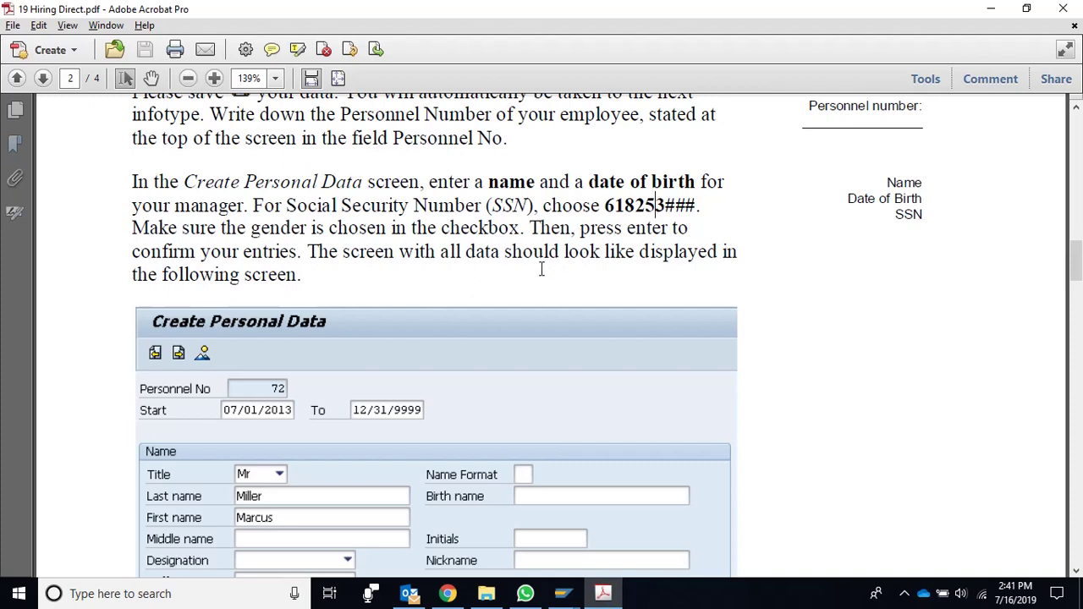
{"action": "scroll", "coordinate": [542, 269], "scroll_direction": "down", "scroll_amount": 10}
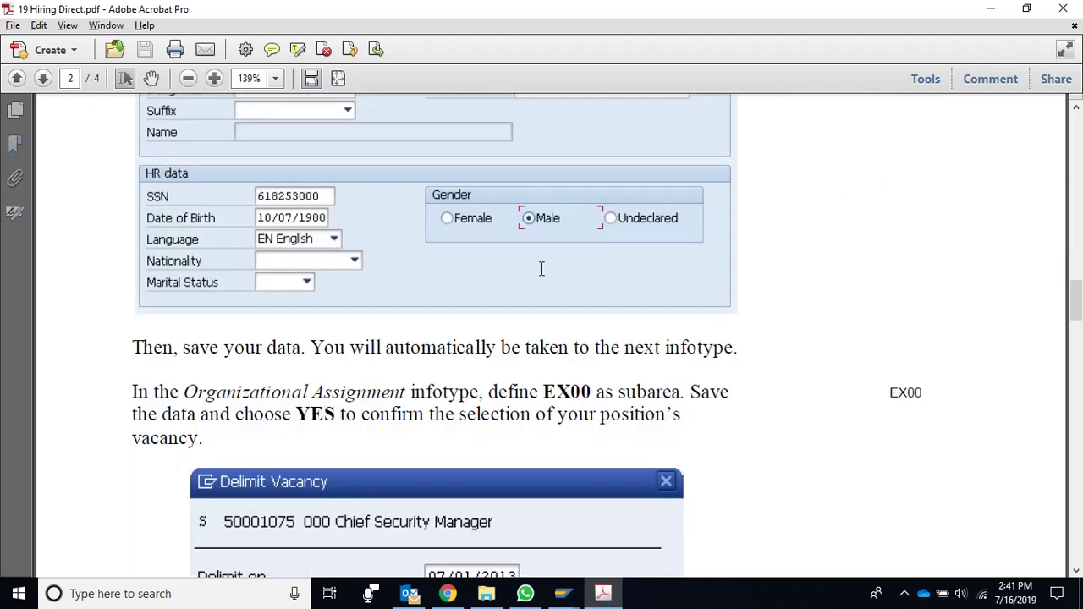
{"action": "scroll", "coordinate": [541, 269], "scroll_direction": "down", "scroll_amount": 10}
{"action": "scroll", "coordinate": [542, 269], "scroll_direction": "up", "scroll_amount": 10}
{"action": "left_click_drag", "start_coordinate": [542, 392], "coordinate": [682, 392]}
{"action": "key", "text": "alt+Tab"}
{"action": "left_click", "coordinate": [364, 205]}
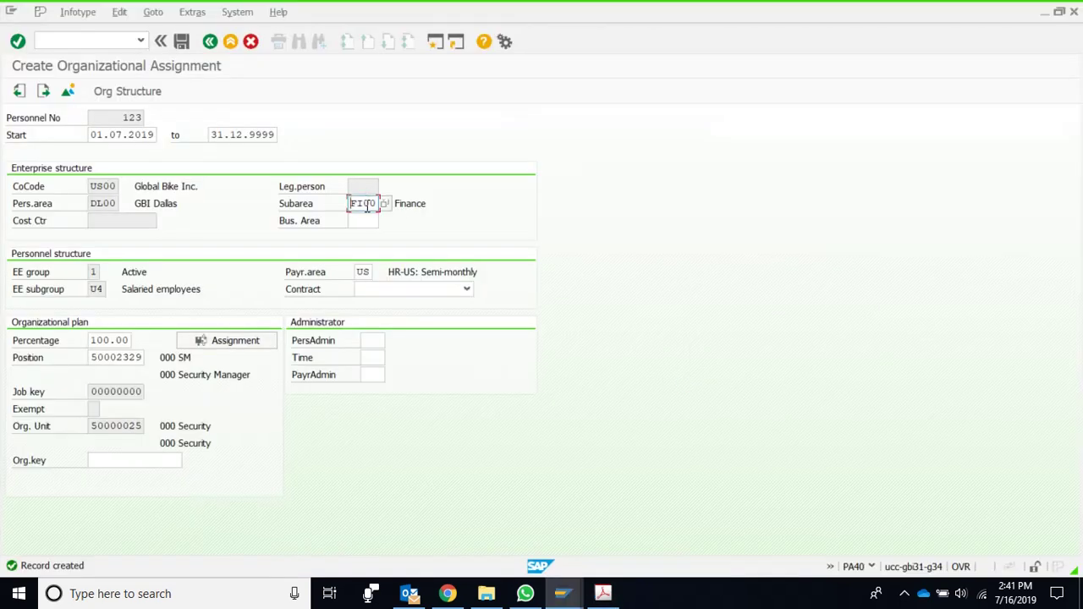
Save the organizational assignment, accepting the 000 Security Manager vacancy delimitation on 30.06.2019, and save the default travel privileges
{"action": "left_click", "coordinate": [181, 41]}
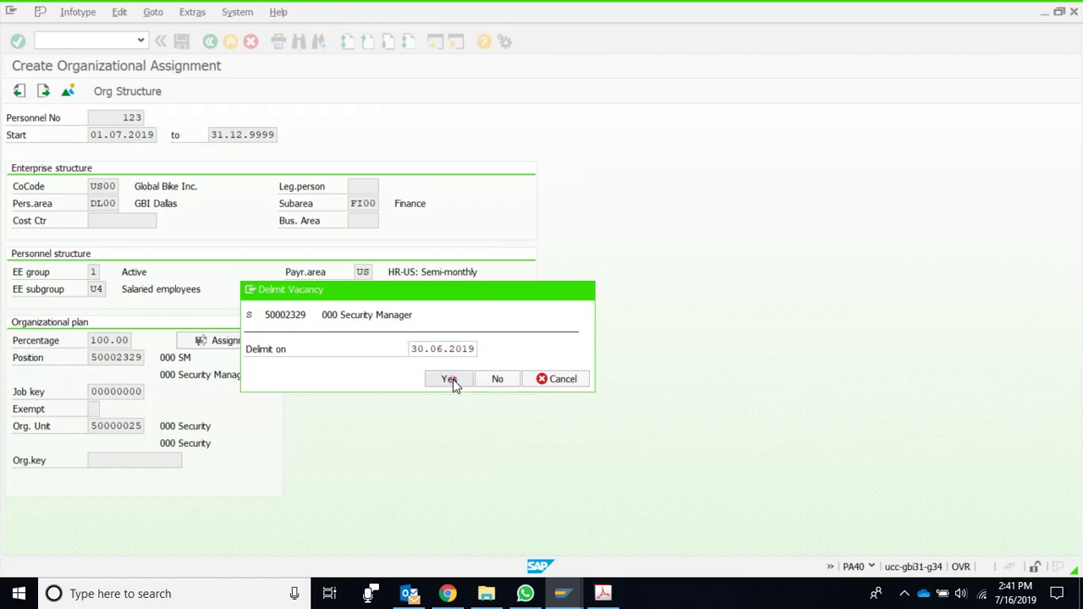
{"action": "left_click", "coordinate": [452, 383]}
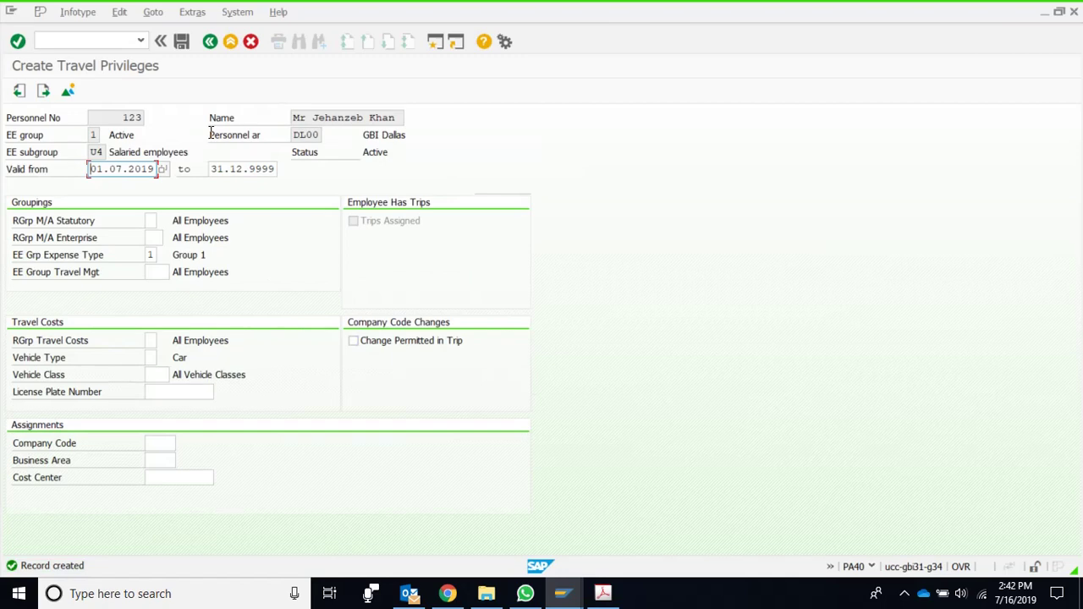
{"action": "left_click", "coordinate": [182, 42]}
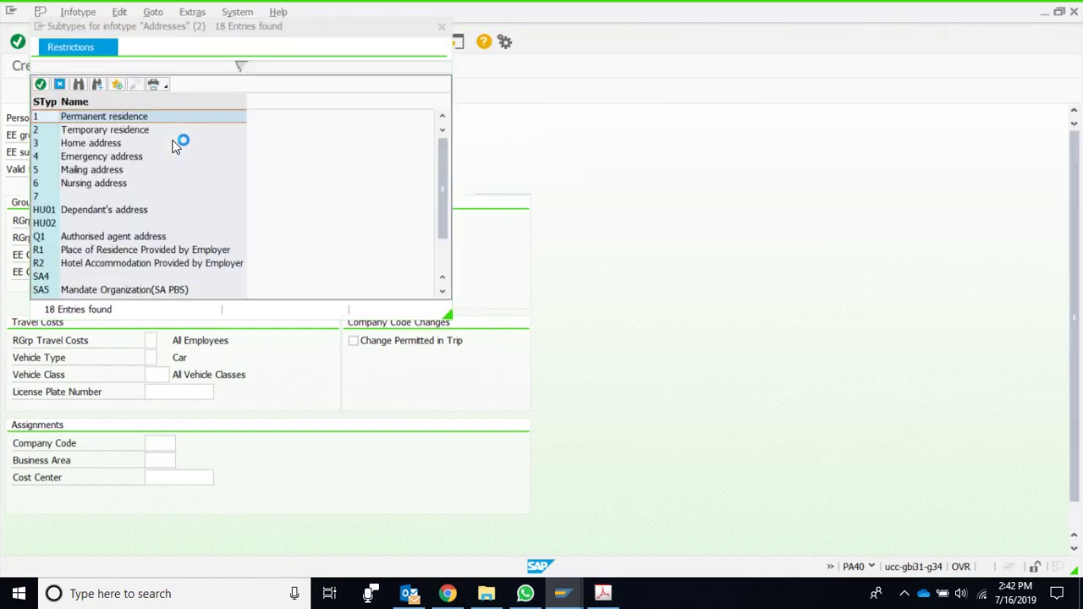
Create a Permanent residence address with placeholder text in both address lines and Dallas as the city
{"action": "double_click", "coordinate": [142, 117]}
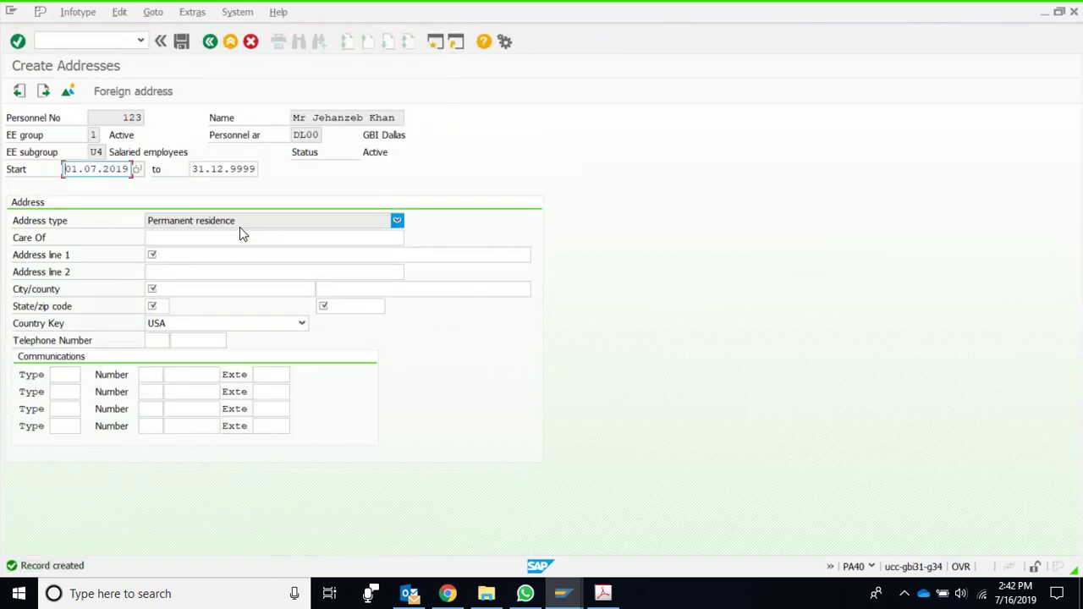
{"action": "left_click", "coordinate": [229, 252]}
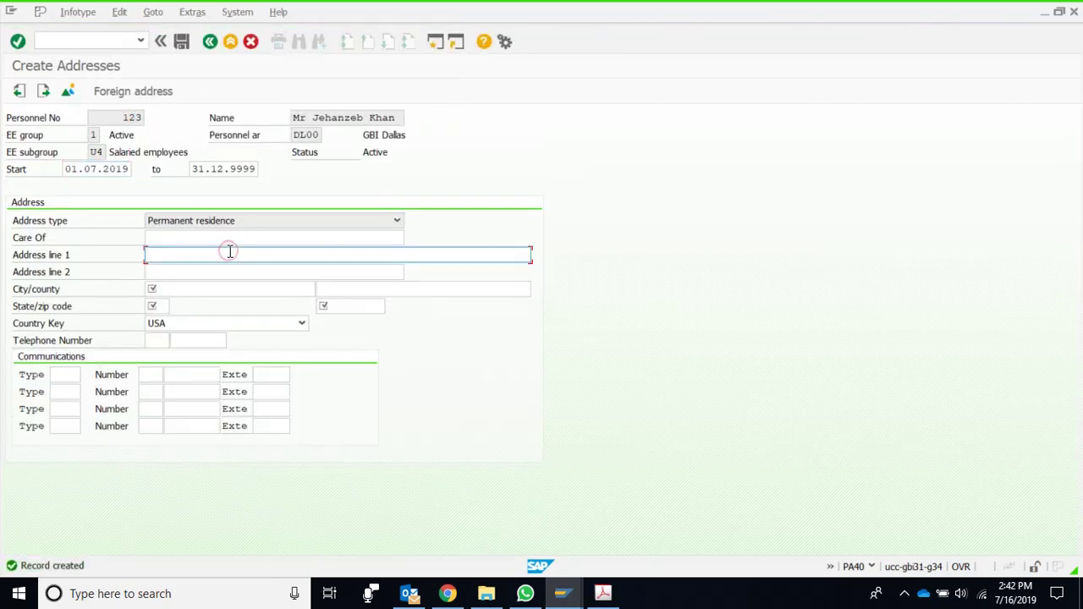
{"action": "type", "text": "hhhhhhhhhhhhhhhhhhhhhhhhhhh"}
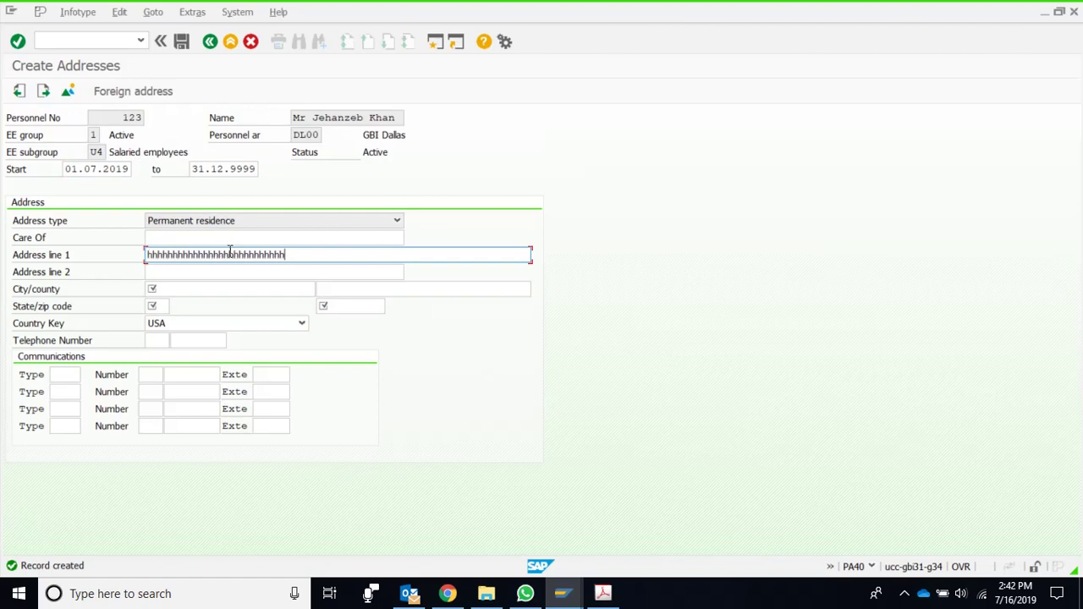
{"action": "left_click", "coordinate": [226, 271]}
{"action": "type", "text": "y"}
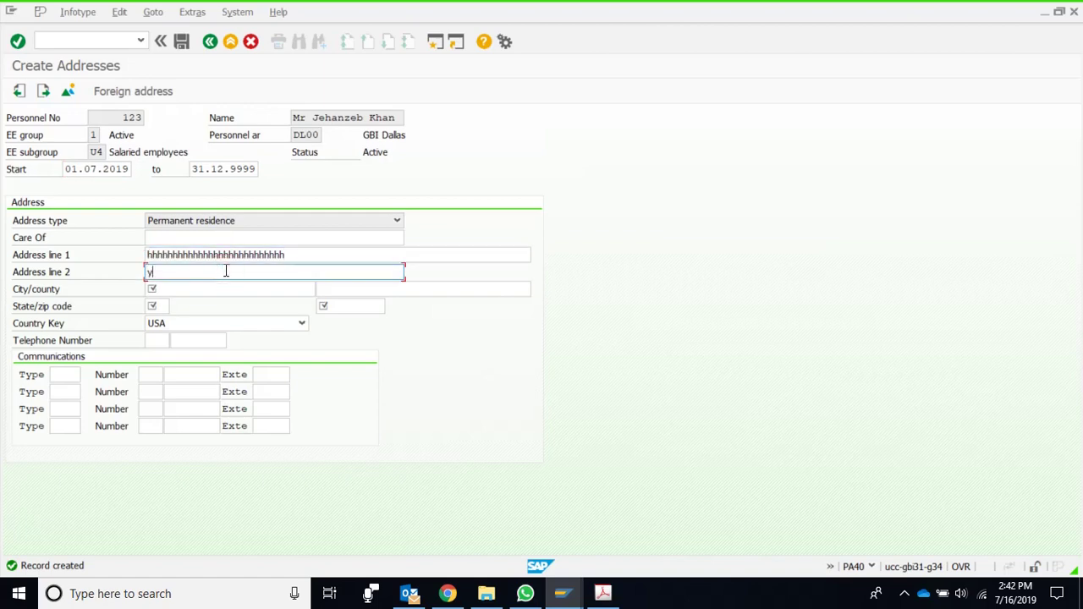
{"action": "type", "text": "hbvuibjbui konongmoo mpoompp"}
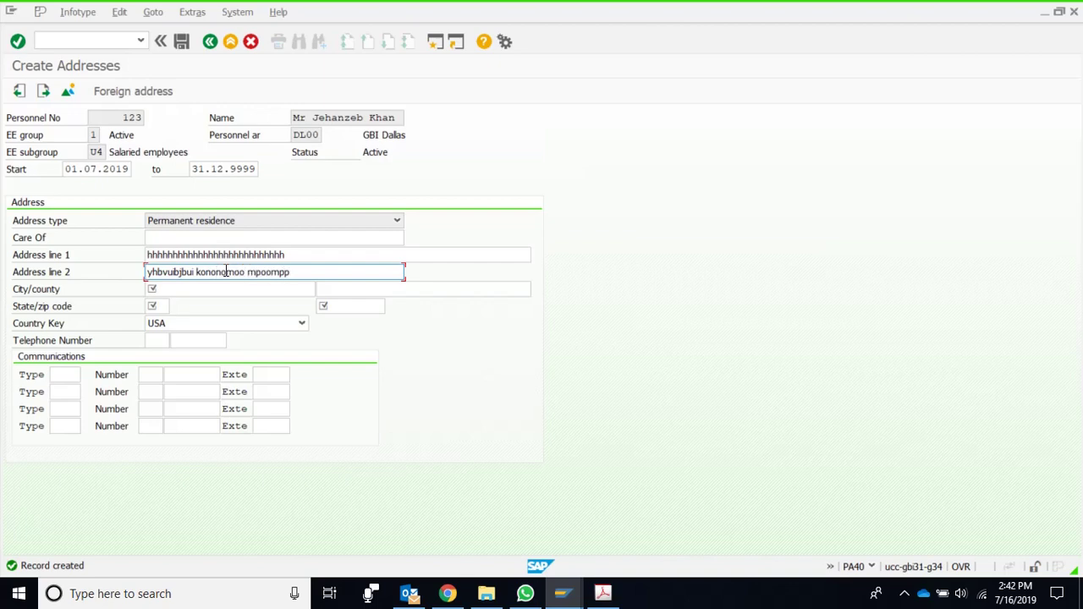
{"action": "left_click", "coordinate": [208, 290]}
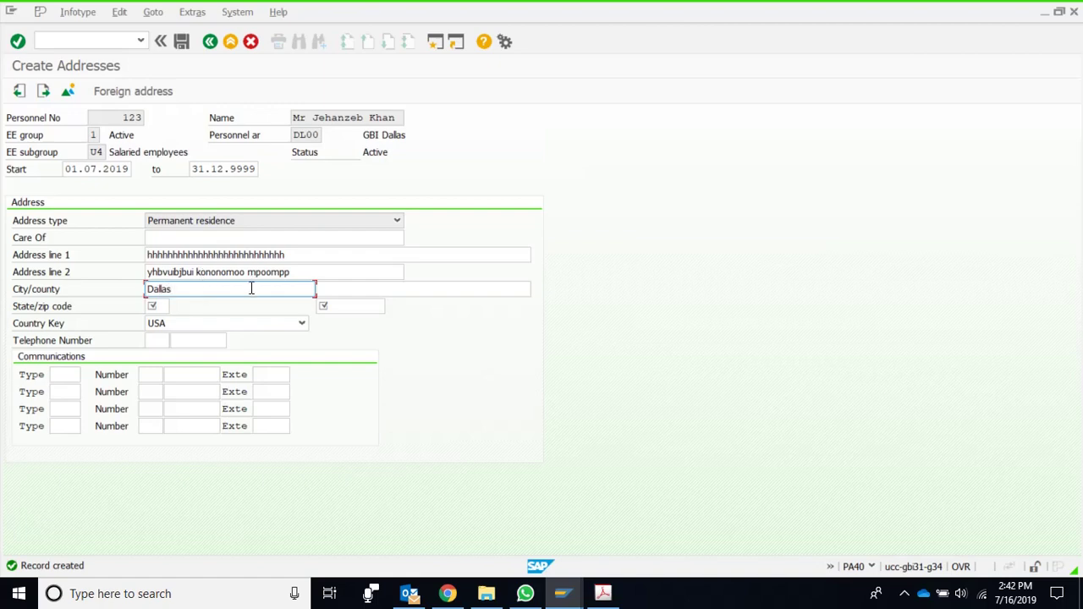
Look up the required state and postal code in the 19 Hiring Direct PDF in Adobe Acrobat and return to SAP's address record
{"action": "left_click", "coordinate": [348, 290]}
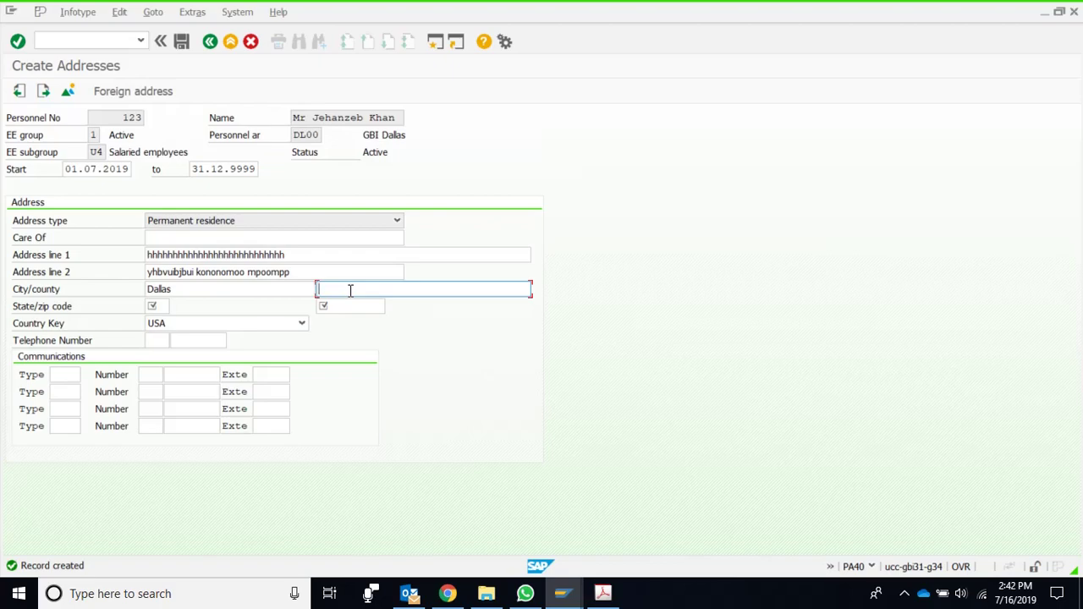
{"action": "key", "text": "alt+Tab"}
{"action": "scroll", "coordinate": [351, 291], "scroll_direction": "down", "scroll_amount": 15}
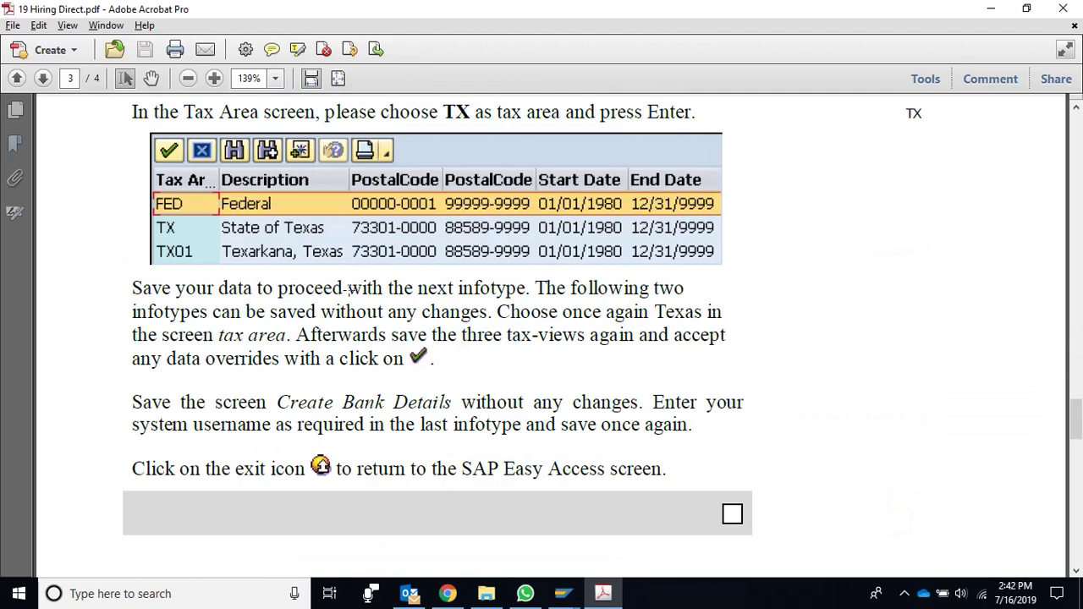
{"action": "scroll", "coordinate": [347, 290], "scroll_direction": "up", "scroll_amount": 10}
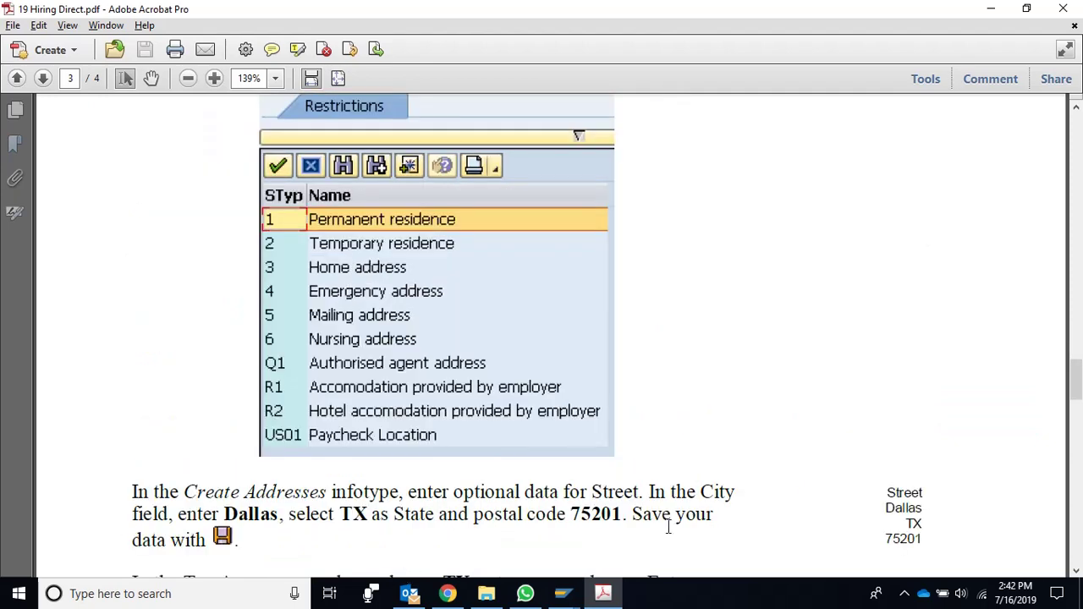
{"action": "key", "text": "alt+Tab"}
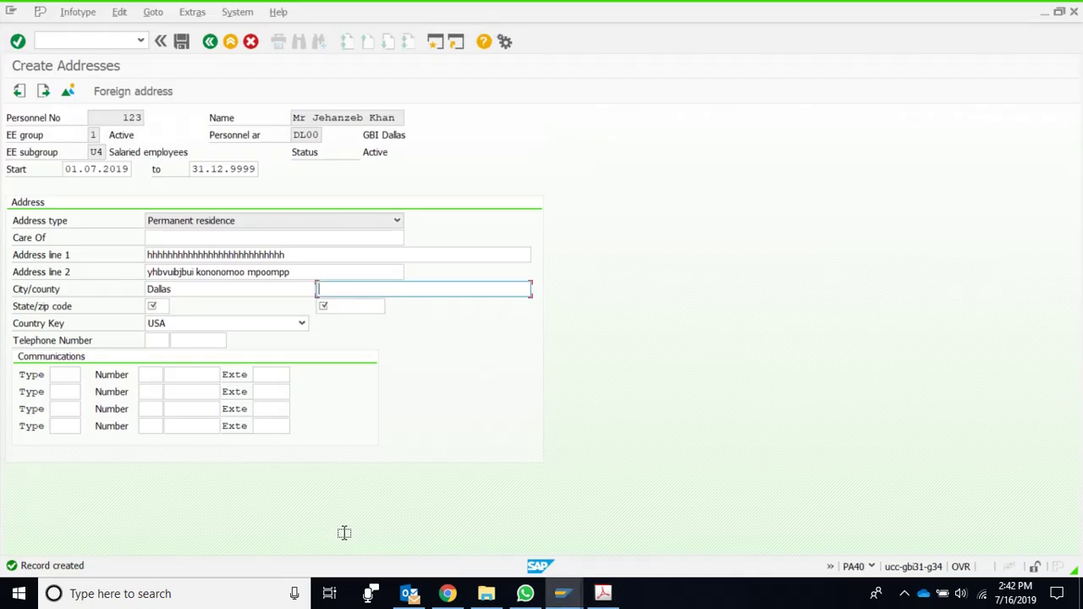
Set the state to TX (Texas), enter the postal code given in the PDF and save the address
{"action": "left_click", "coordinate": [161, 307]}
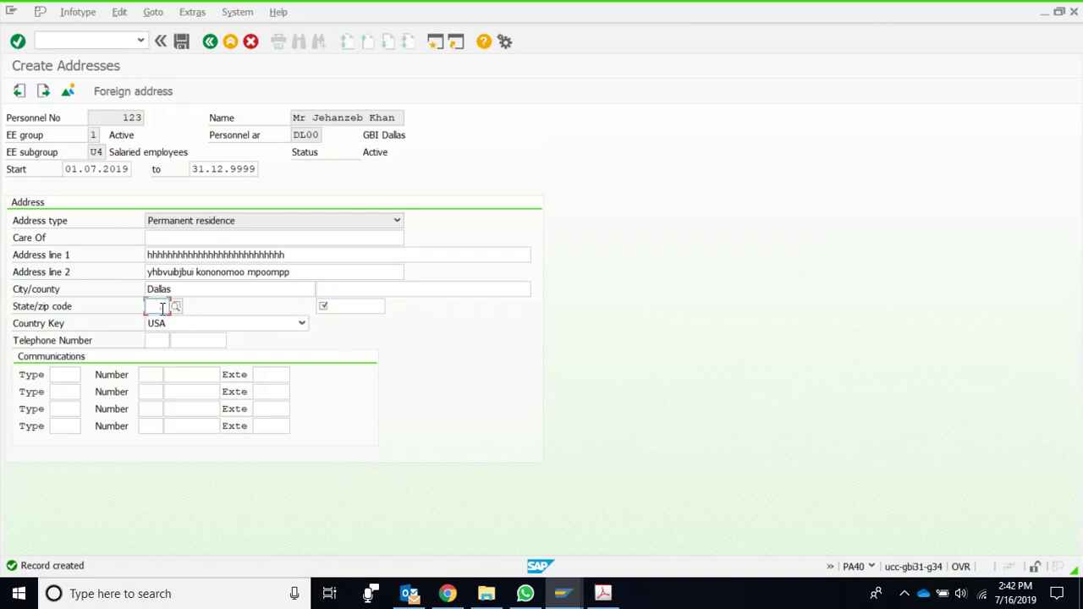
{"action": "type", "text": "TX"}
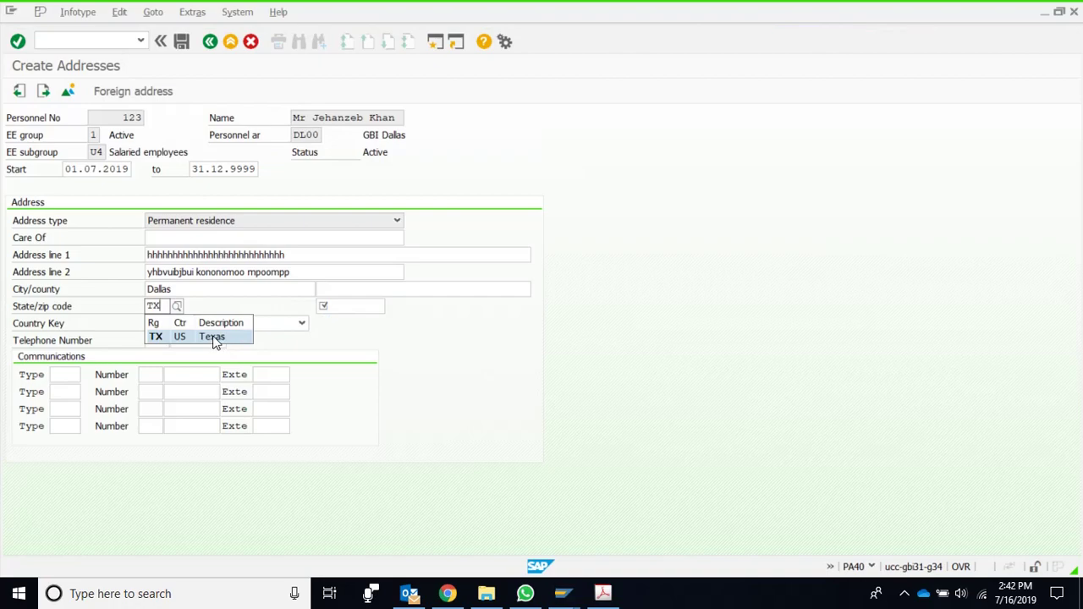
{"action": "left_click", "coordinate": [214, 338]}
{"action": "left_click", "coordinate": [351, 306]}
{"action": "key", "text": "alt+Tab"}
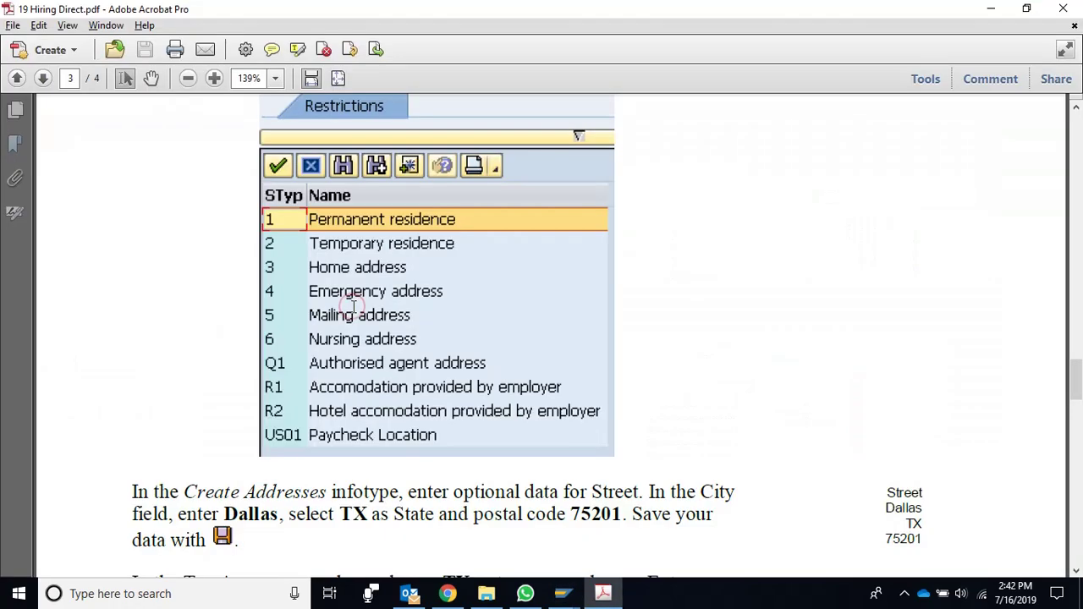
{"action": "key", "text": "alt+Tab"}
{"action": "type", "text": "75201"}
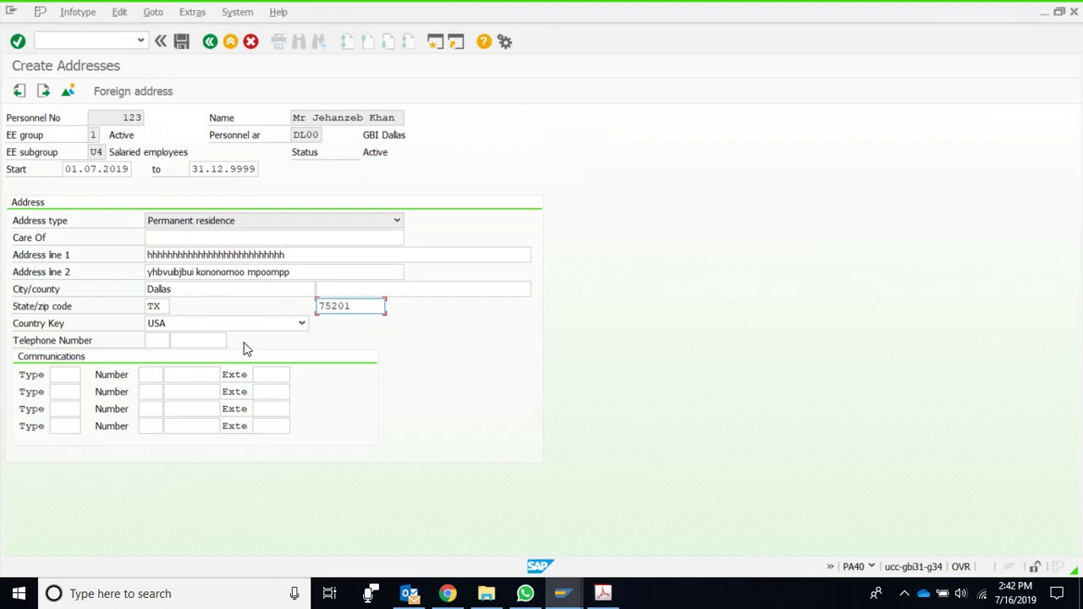
{"action": "key", "text": "Return"}
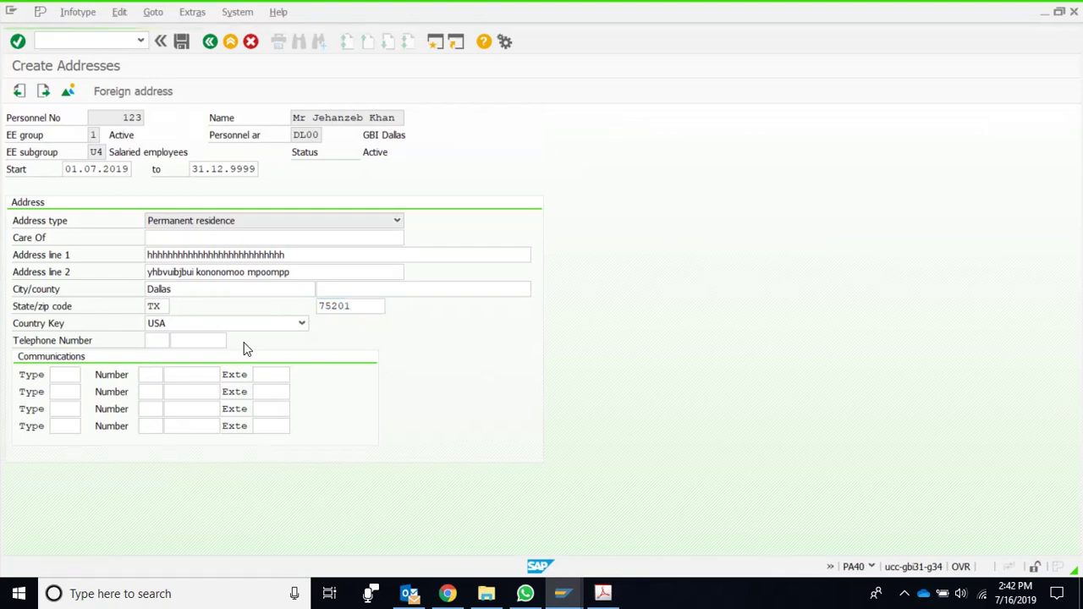
{"action": "left_click", "coordinate": [181, 41]}
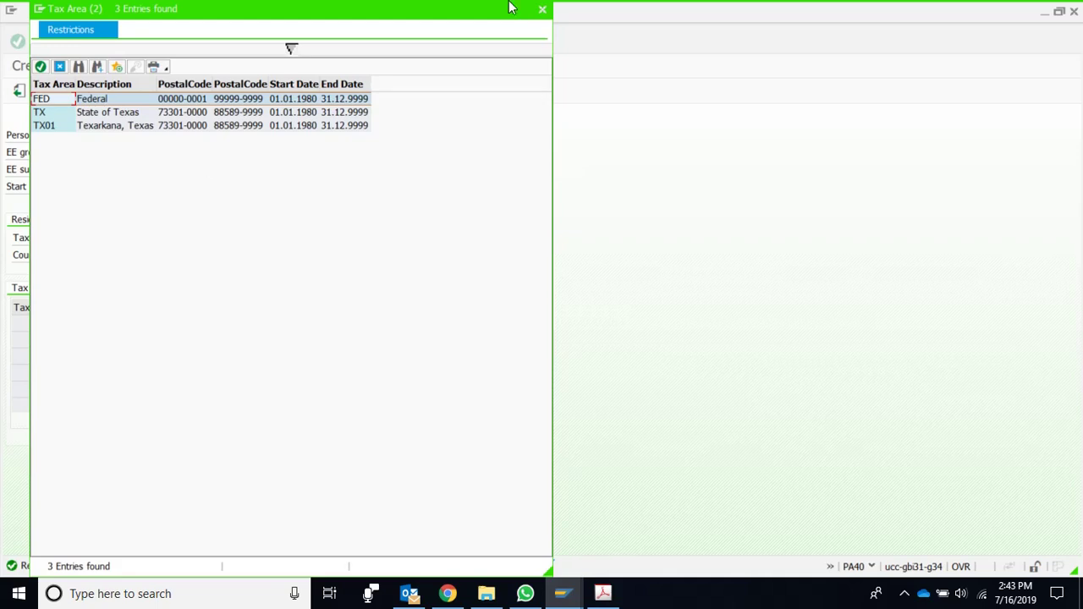
Dismiss the tax area selection without a choice and exit the residence tax area infotype to SAP Easy Access
{"action": "left_click", "coordinate": [543, 10]}
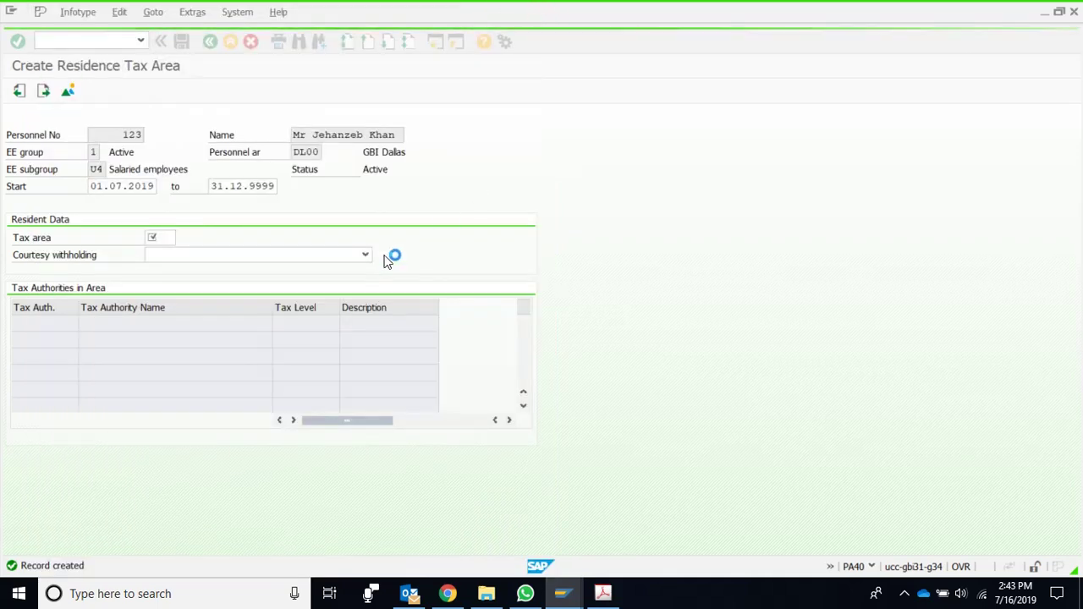
{"action": "left_click", "coordinate": [230, 43]}
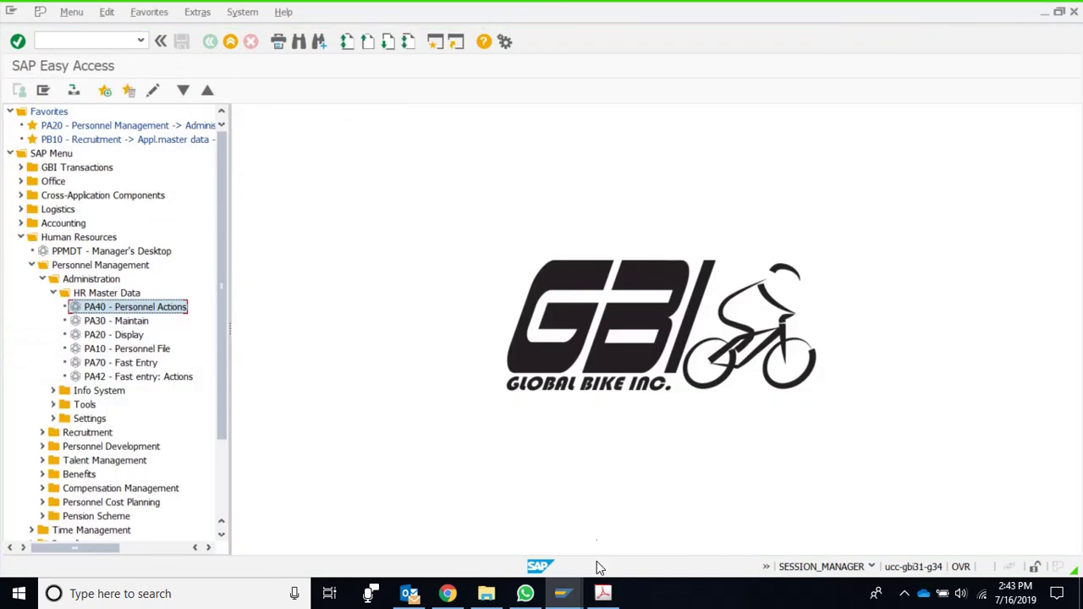
Refresh the staffing structure in the Organization and Staffing session, hide the details area and inspect the holder of 000 Security Manager
{"action": "left_click", "coordinate": [561, 593]}
{"action": "left_click", "coordinate": [561, 523]}
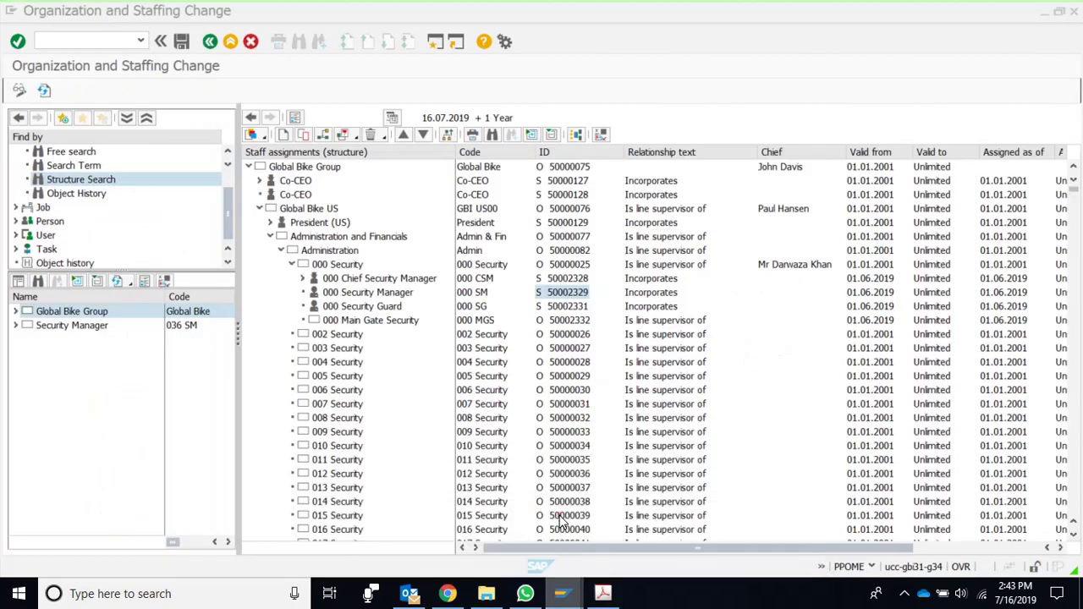
{"action": "left_click", "coordinate": [42, 88]}
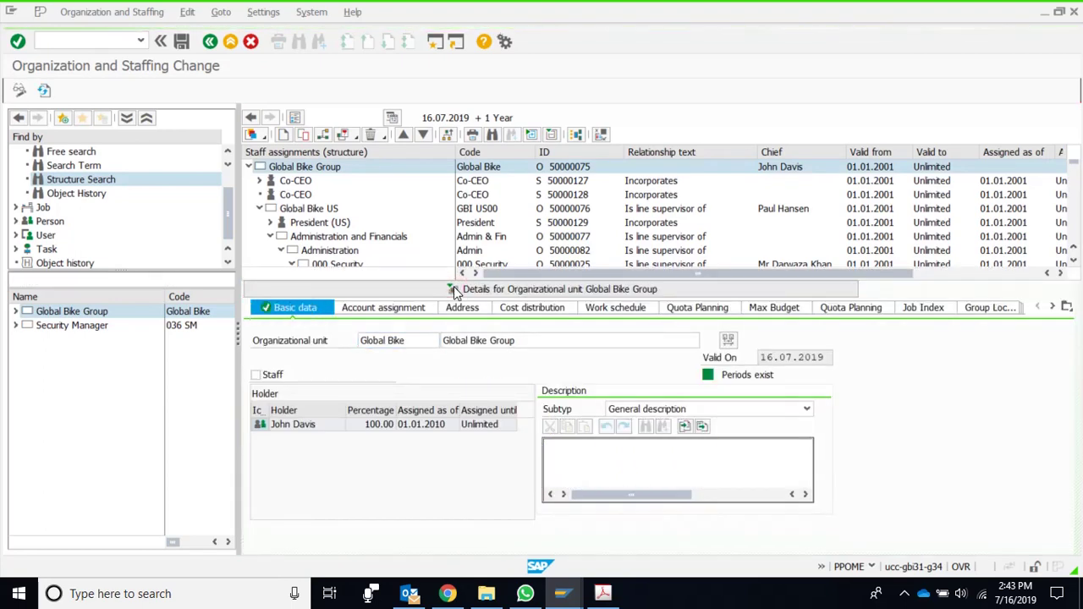
{"action": "left_click", "coordinate": [451, 290]}
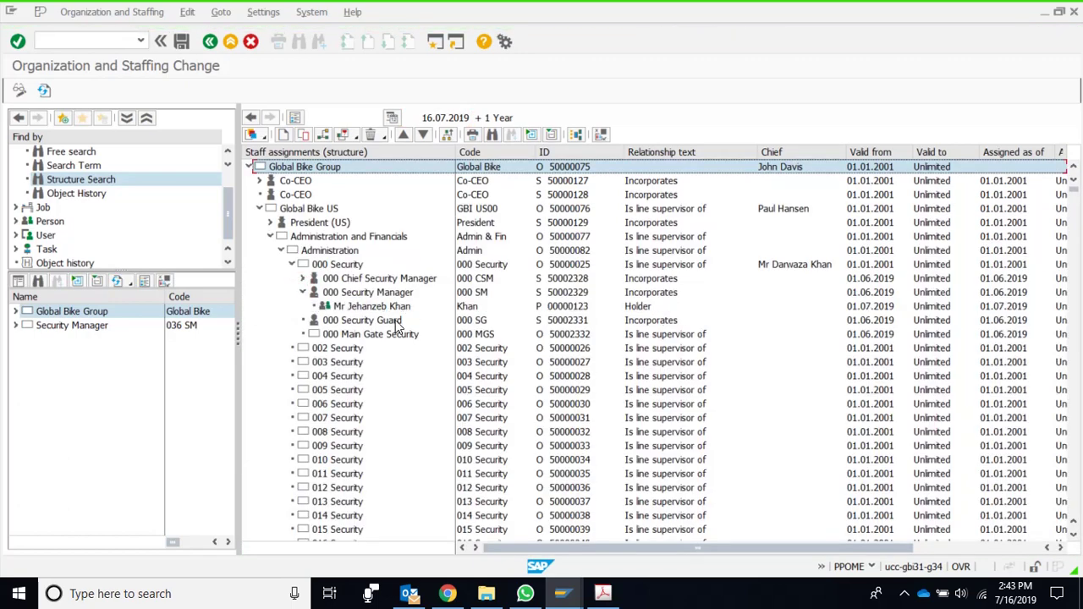
{"action": "left_click", "coordinate": [572, 310]}
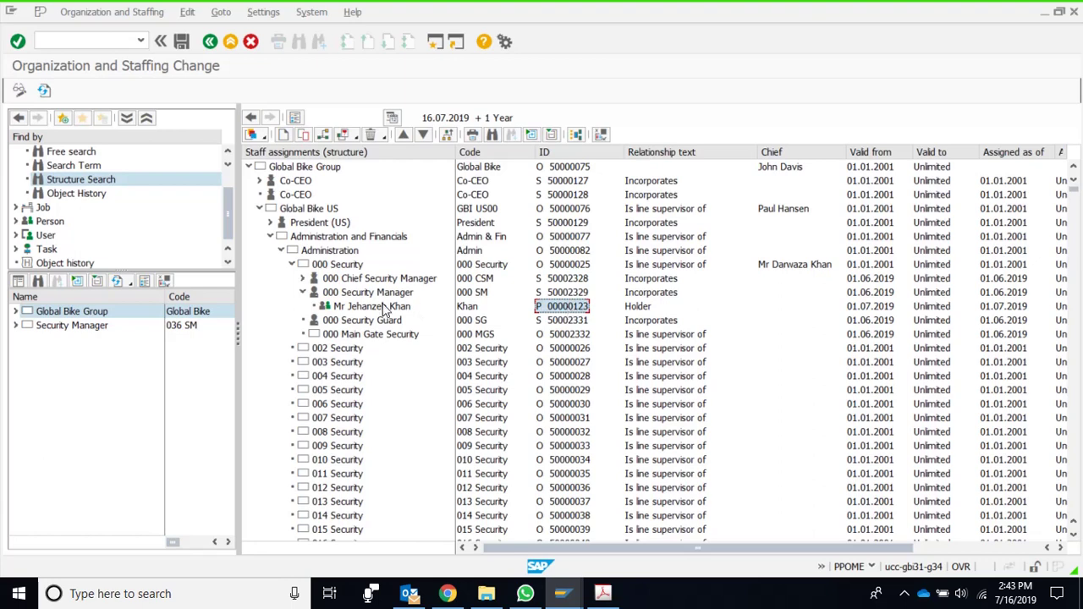
{"action": "left_click", "coordinate": [354, 308]}
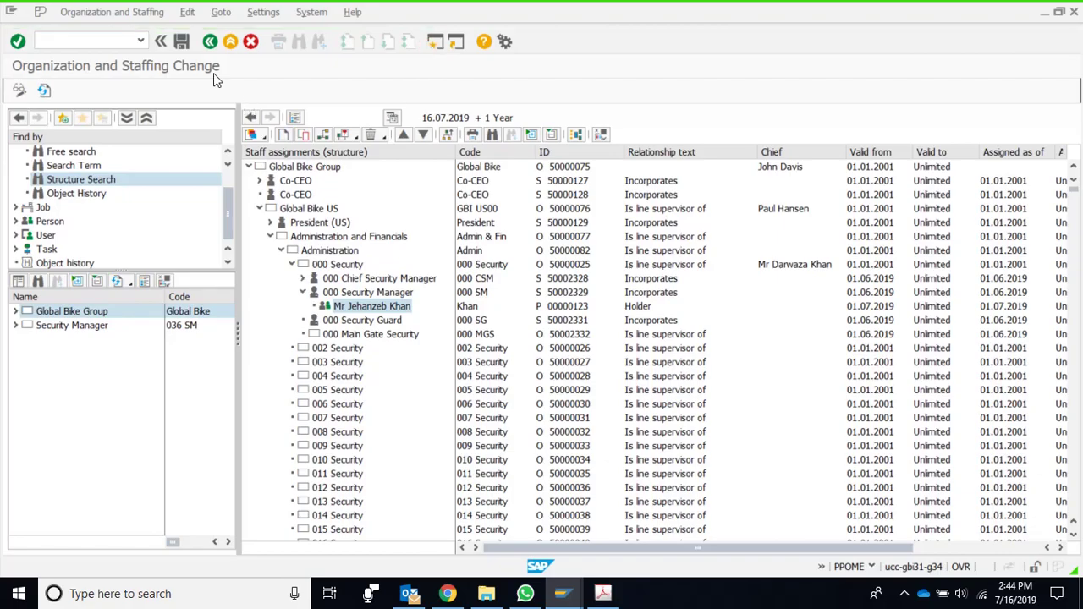
Open the new employee's HR master data in PA20 and display the Organizational Assignment infotype
{"action": "key", "text": "F3"}
{"action": "left_click", "coordinate": [114, 44]}
{"action": "type", "text": "pa"}
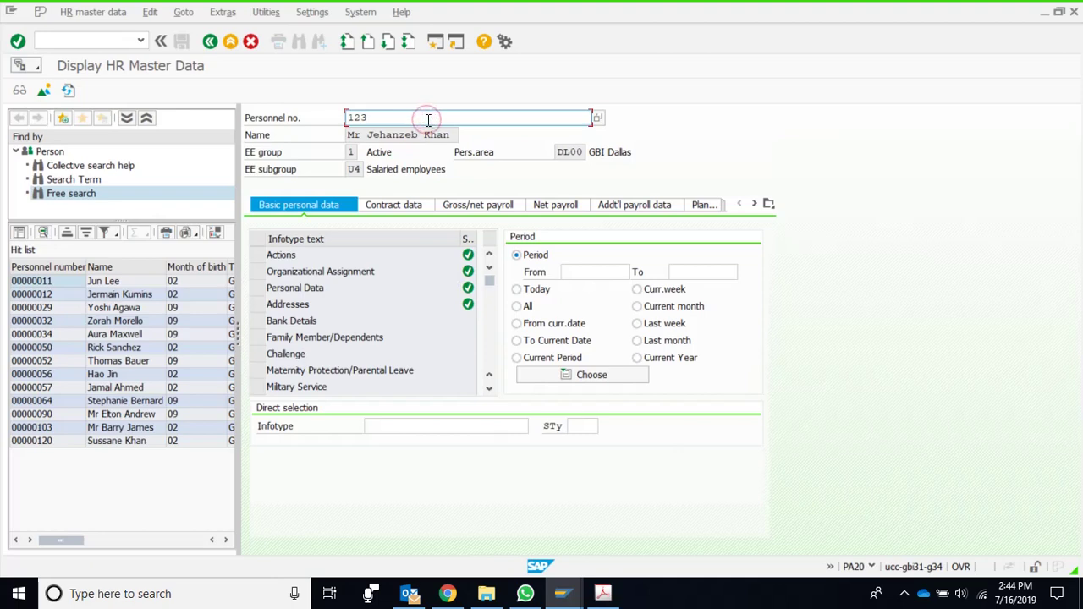
{"action": "left_click", "coordinate": [257, 271]}
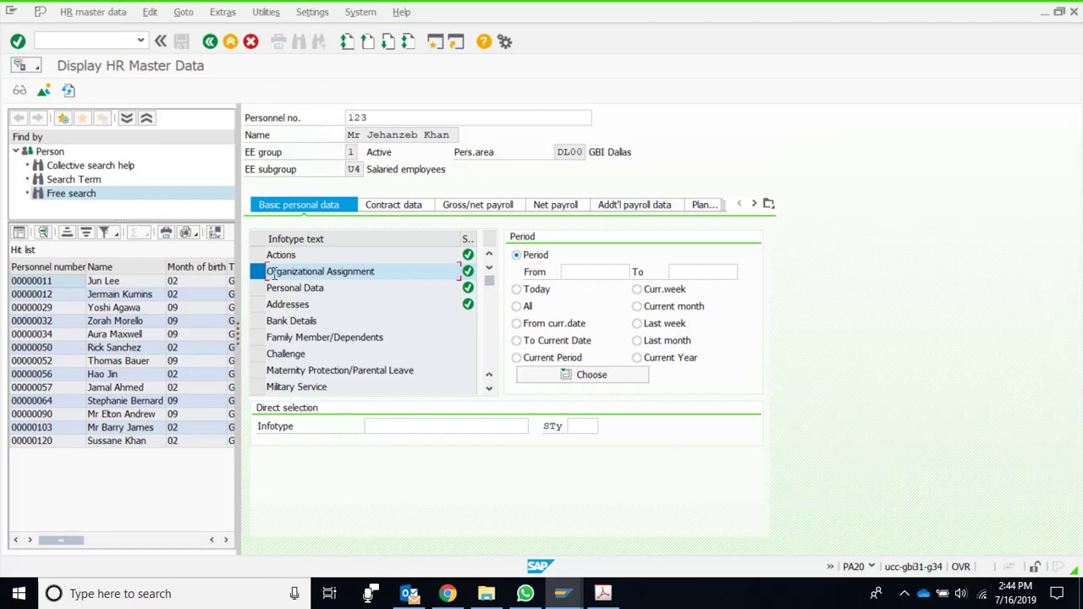
{"action": "left_click", "coordinate": [20, 91]}
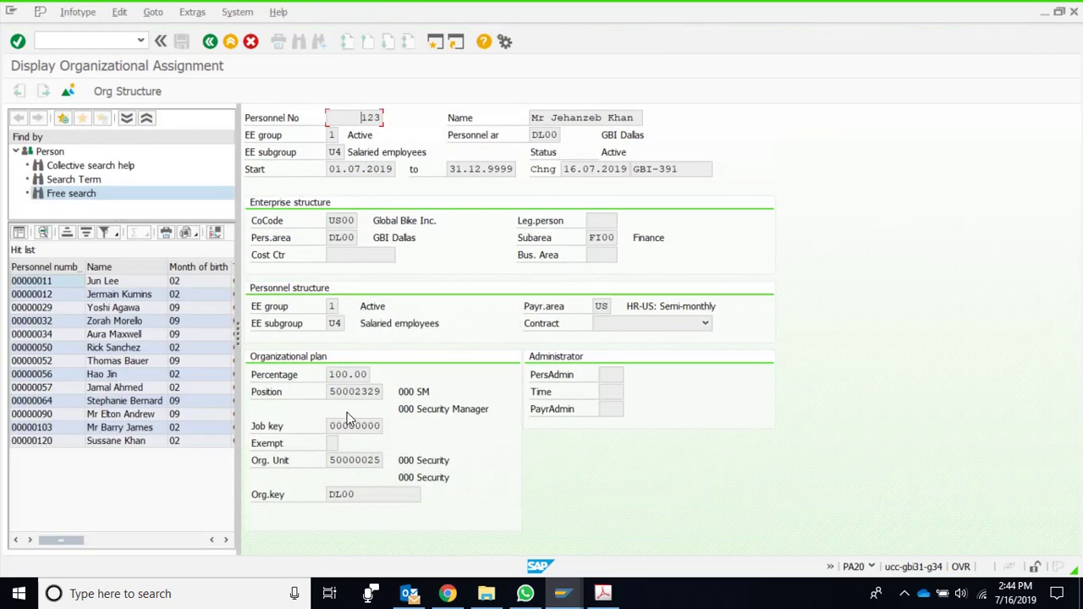
Compare the assigned position ID with the 000 Security Manager entry in the Organization and Staffing session and return to the organizational assignment
{"action": "double_click", "coordinate": [327, 395]}
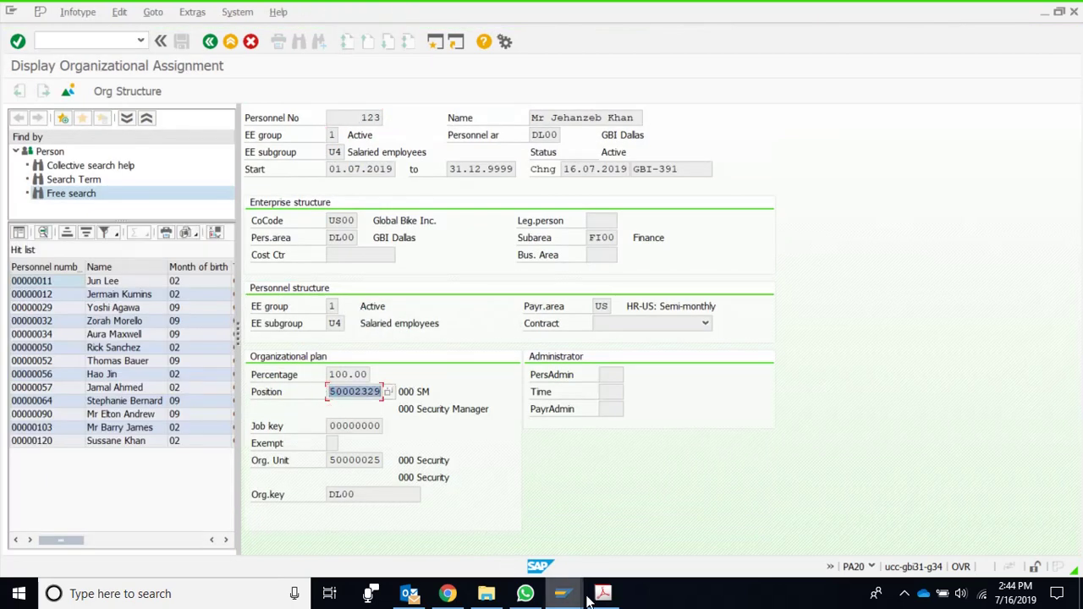
{"action": "mouse_move", "coordinate": [574, 600]}
{"action": "left_click", "coordinate": [490, 531]}
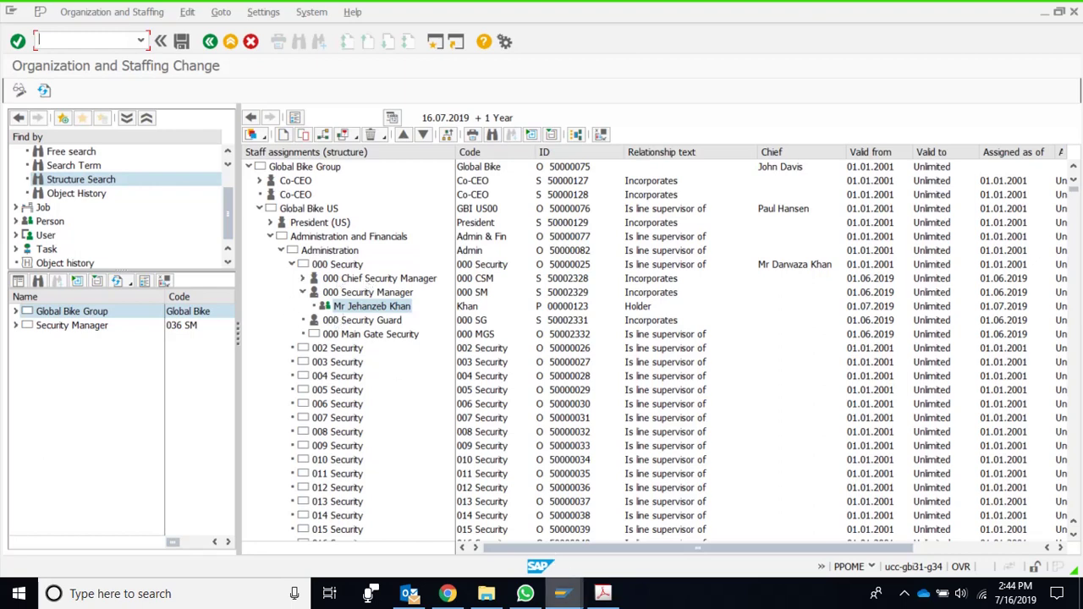
{"action": "mouse_move", "coordinate": [562, 593]}
{"action": "left_click", "coordinate": [617, 546]}
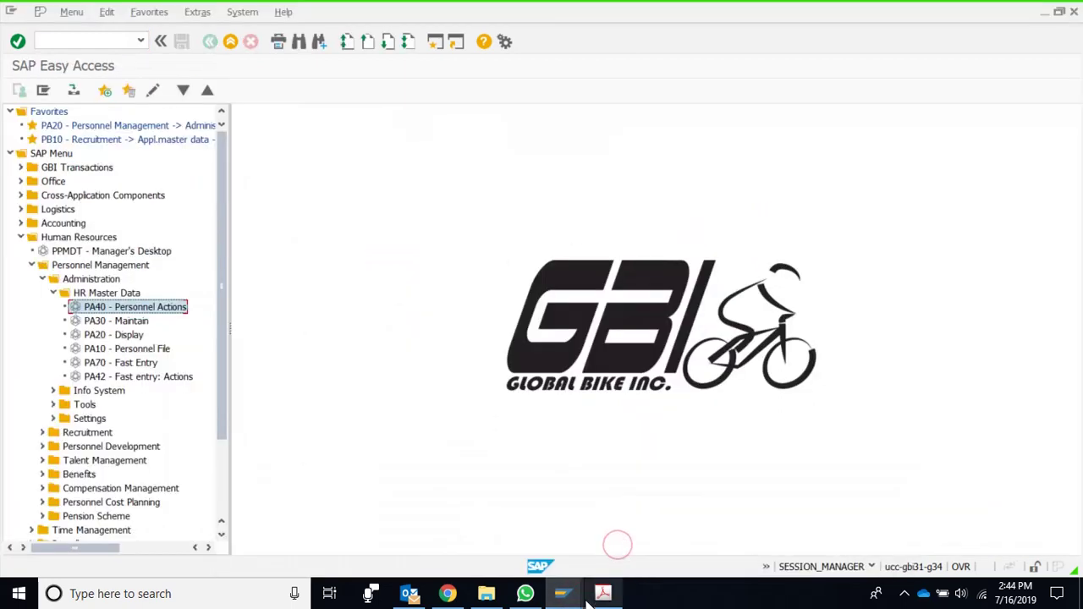
{"action": "left_click", "coordinate": [813, 484]}
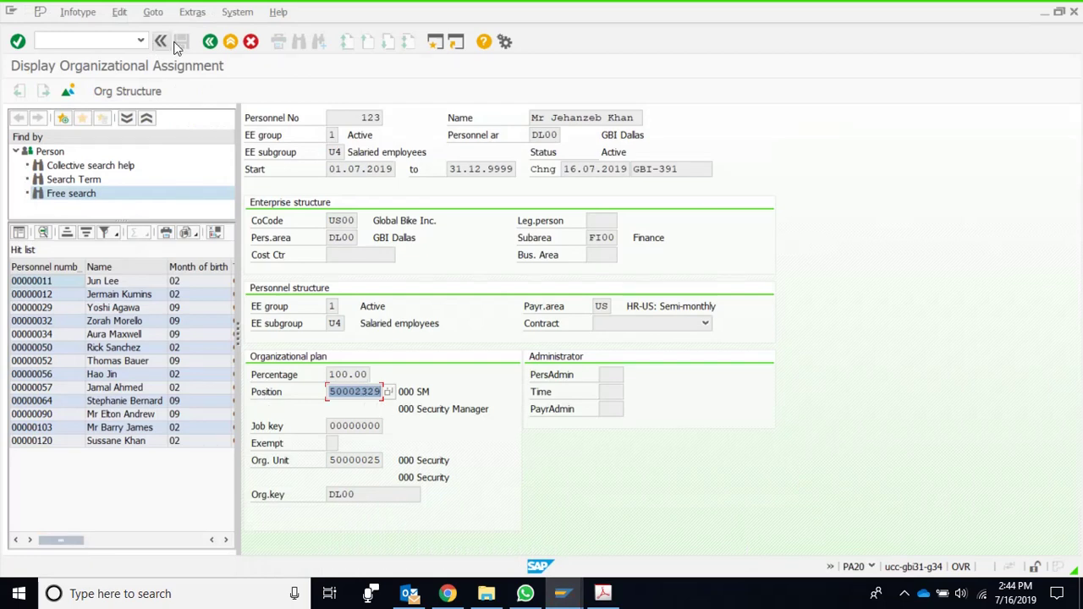
Exit the HR master data display to SAP Easy Access and leave the Organization and Staffing Change session
{"action": "left_click", "coordinate": [211, 42]}
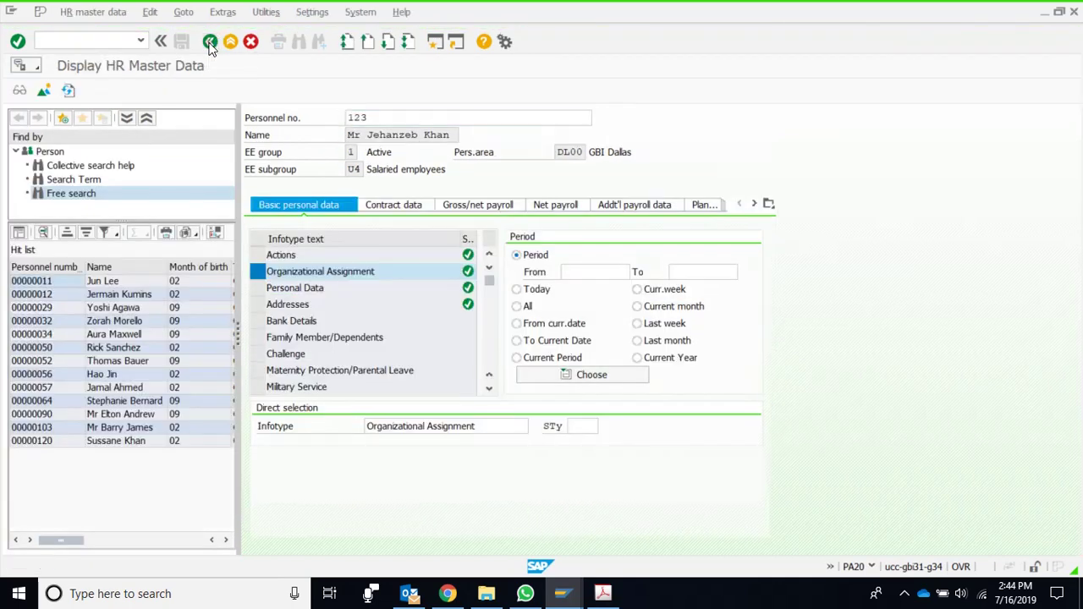
{"action": "left_click", "coordinate": [211, 43]}
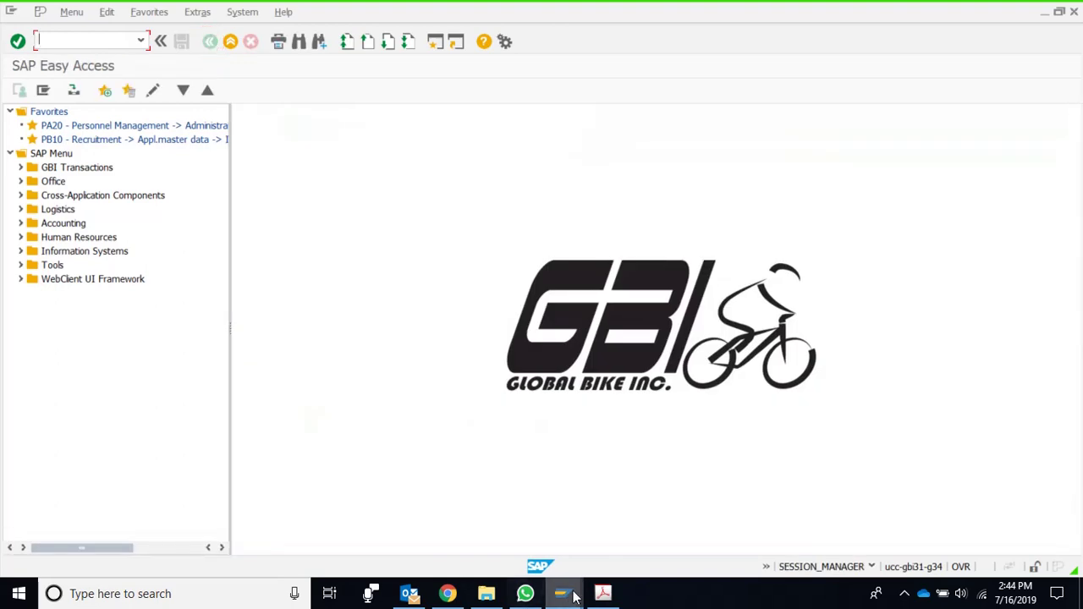
{"action": "mouse_move", "coordinate": [567, 593]}
{"action": "left_click", "coordinate": [514, 515]}
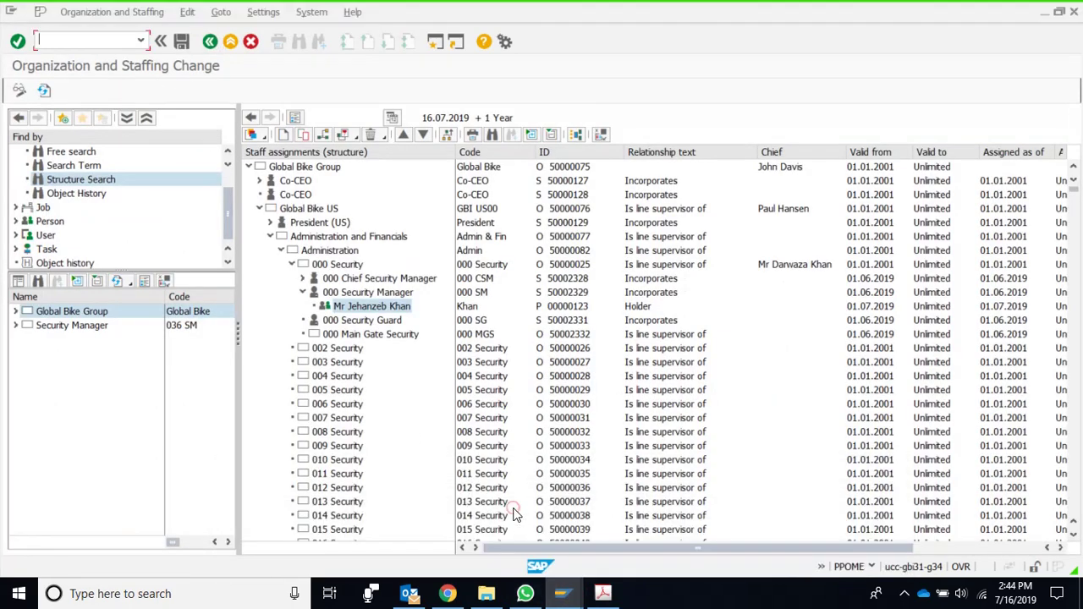
{"action": "left_click_drag", "start_coordinate": [227, 204], "coordinate": [227, 184]}
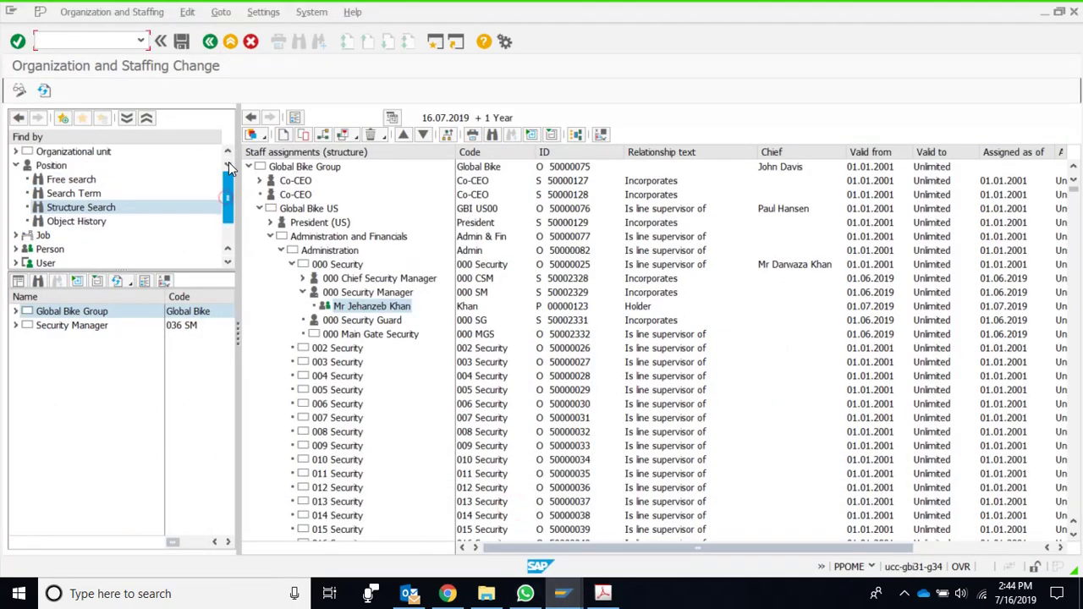
{"action": "left_click", "coordinate": [210, 44]}
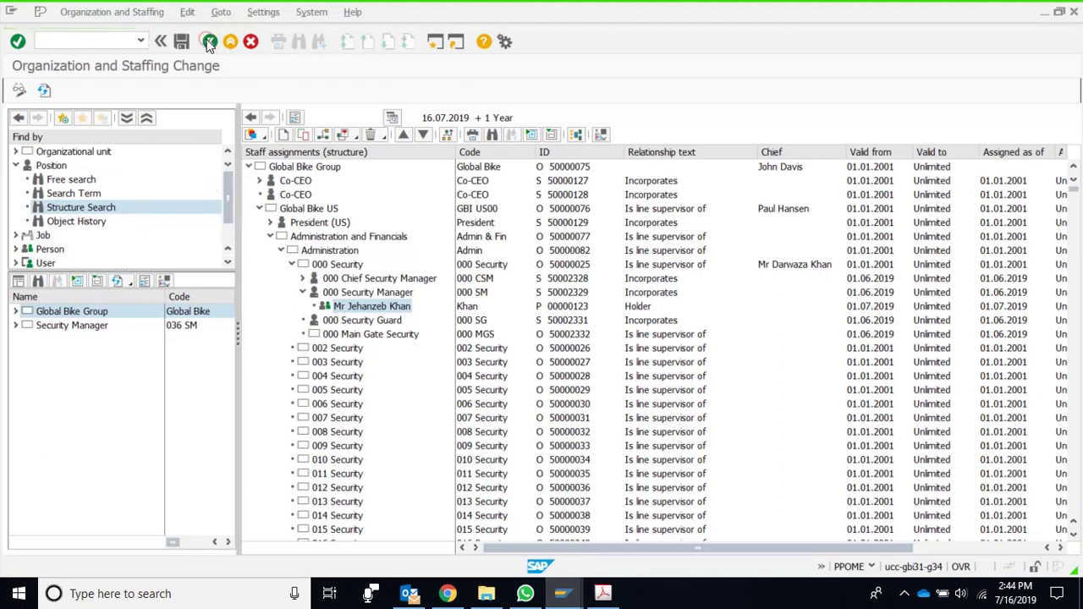
Switch to the SAP Easy Access session, open PA40 Personnel Actions and start the Organizational reassignment action for the newly hired employee
{"action": "mouse_move", "coordinate": [566, 597]}
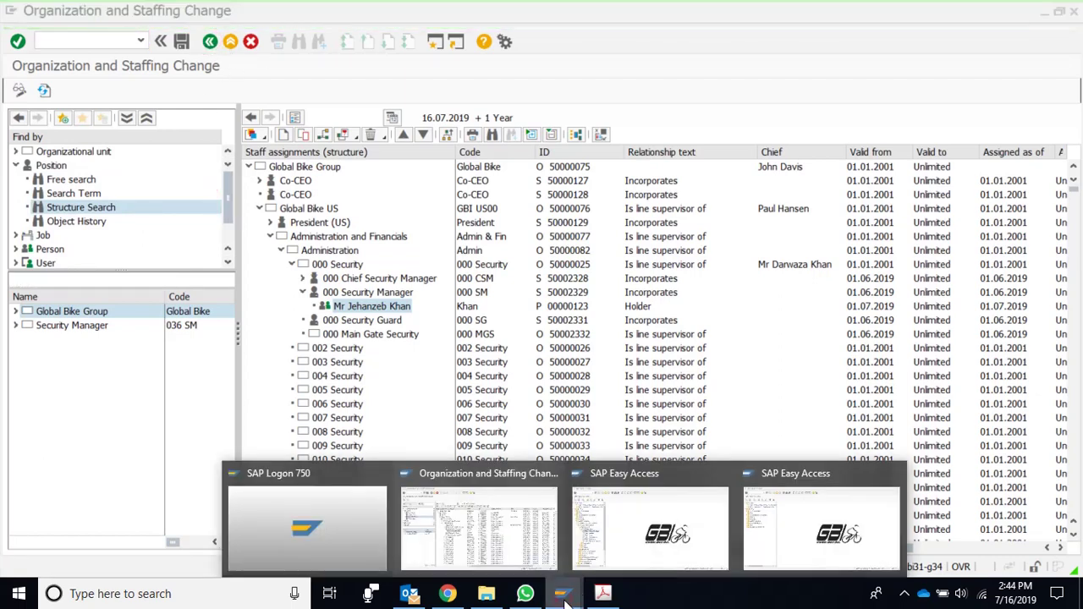
{"action": "left_click", "coordinate": [621, 537]}
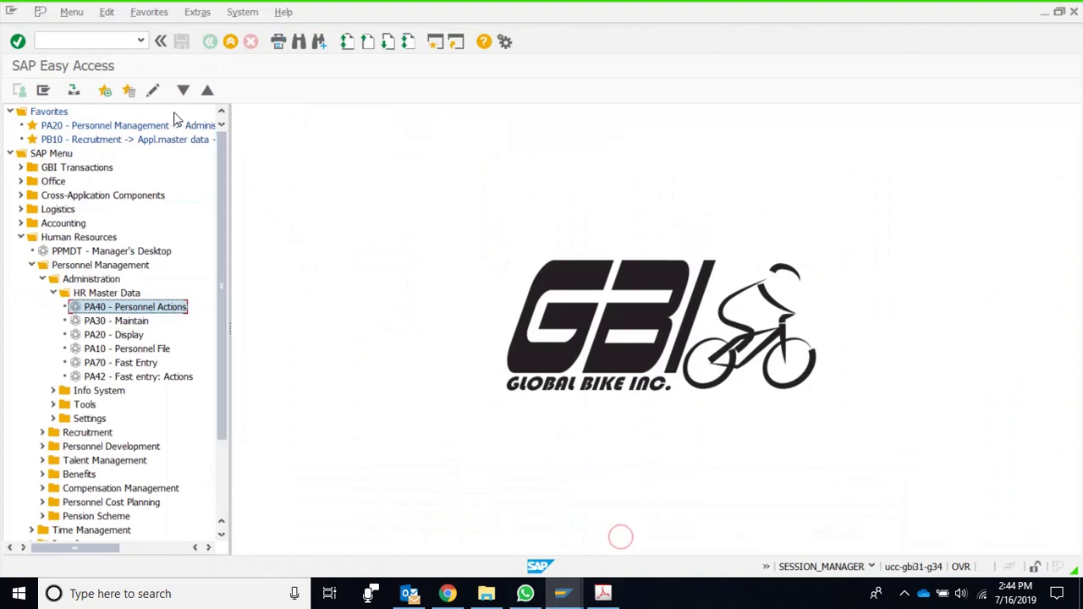
{"action": "left_click", "coordinate": [160, 306]}
{"action": "double_click", "coordinate": [159, 306]}
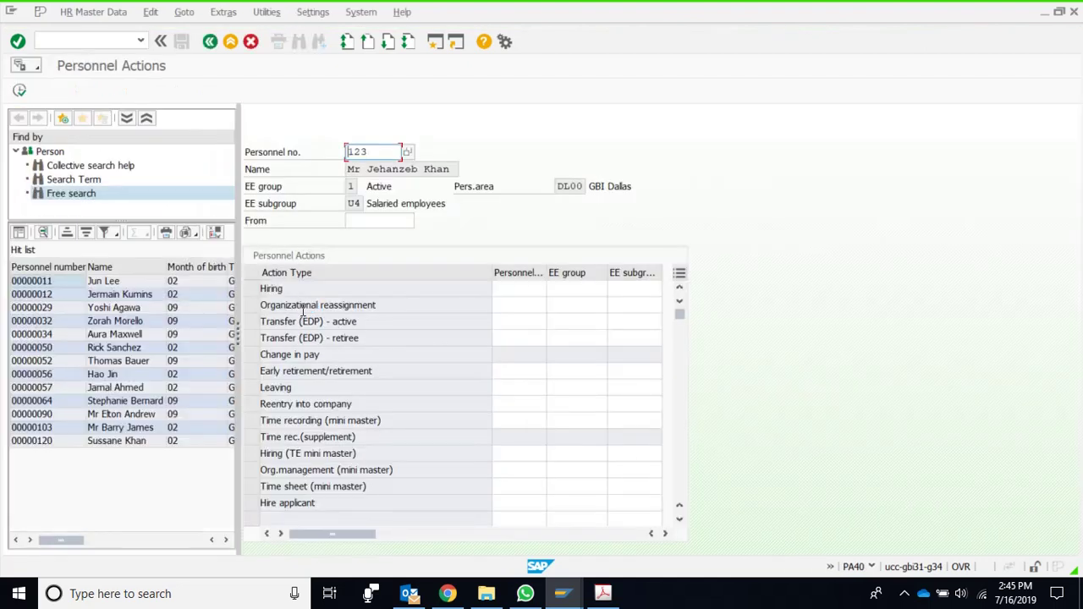
{"action": "left_click", "coordinate": [252, 308]}
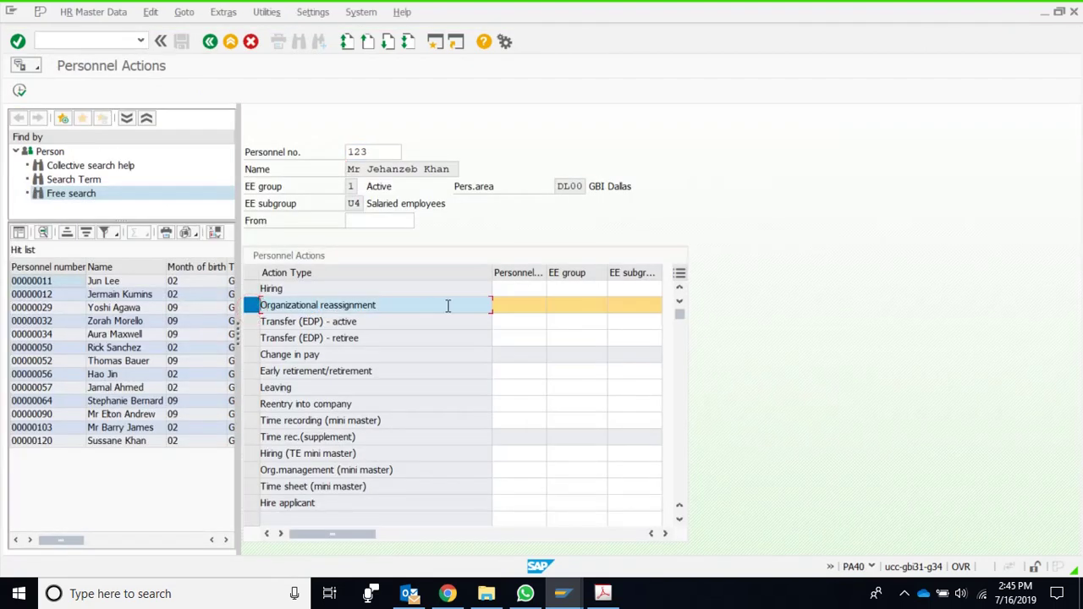
{"action": "left_click", "coordinate": [20, 89]}
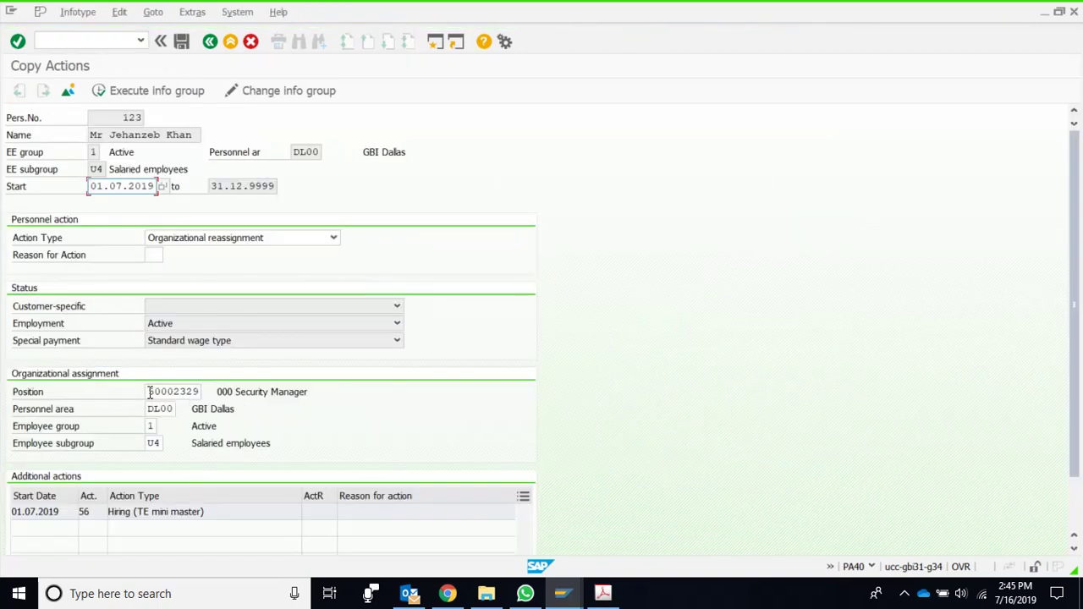
Try reason for action 12 (Position change) on the reassignment, mark the position ID and leave the Copy Actions screen without saving
{"action": "left_click_drag", "start_coordinate": [150, 392], "coordinate": [201, 391]}
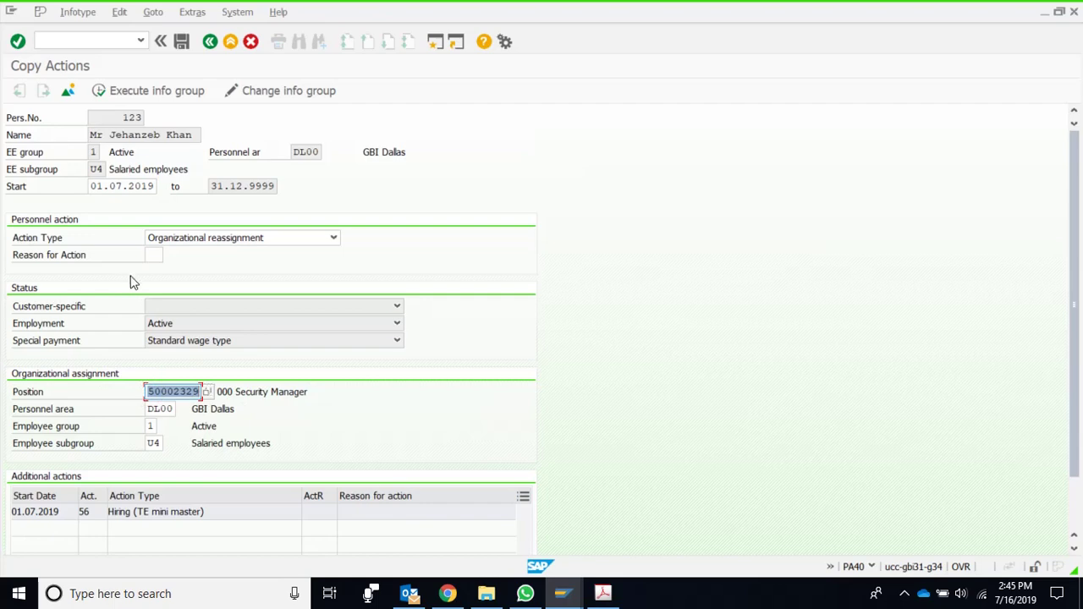
{"action": "left_click", "coordinate": [152, 256]}
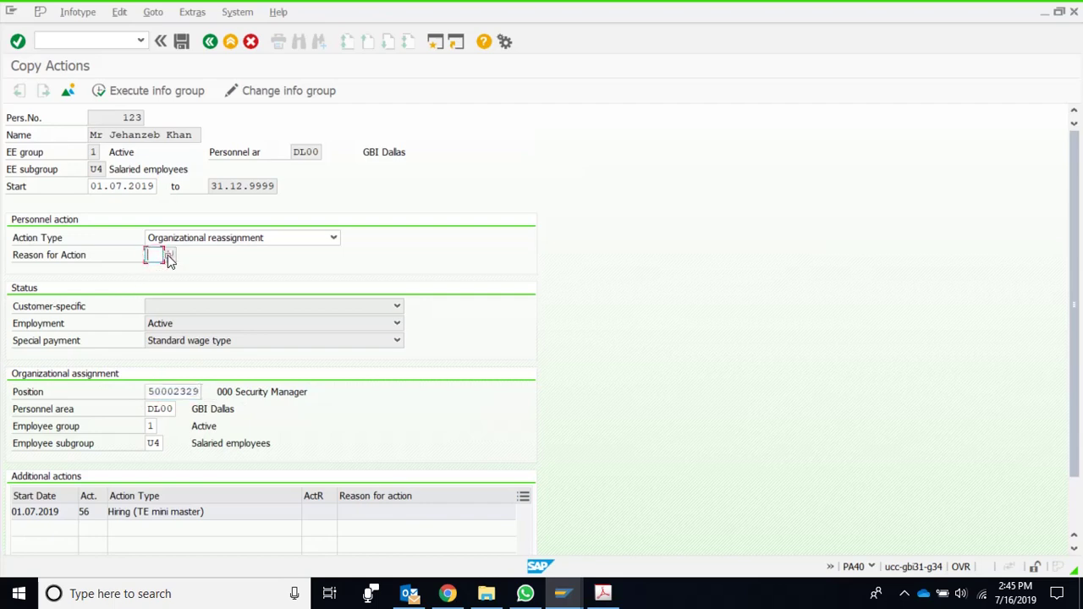
{"action": "left_click", "coordinate": [168, 256]}
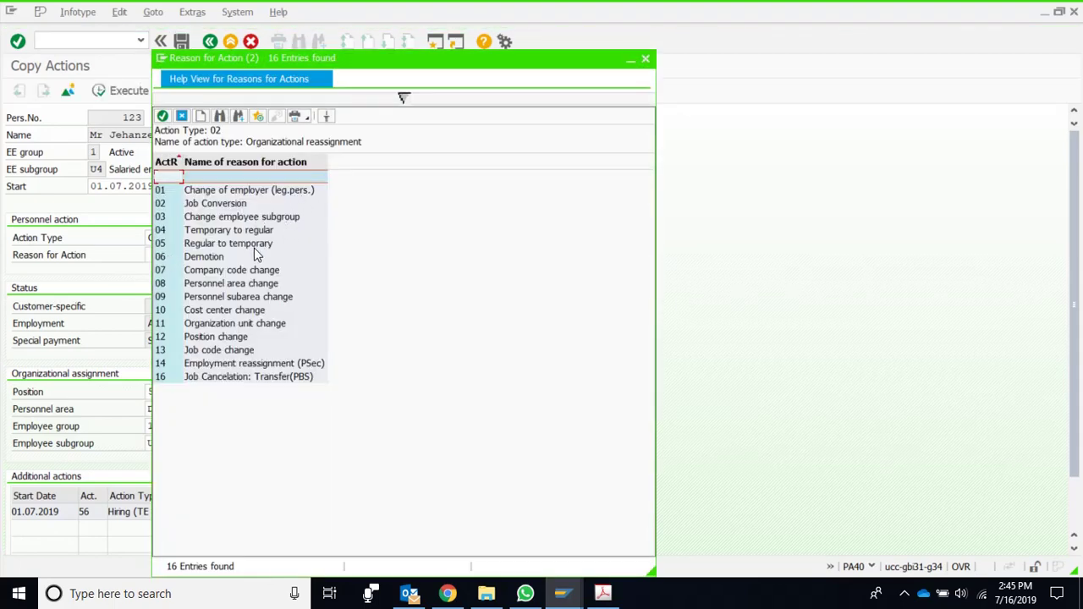
{"action": "double_click", "coordinate": [247, 338]}
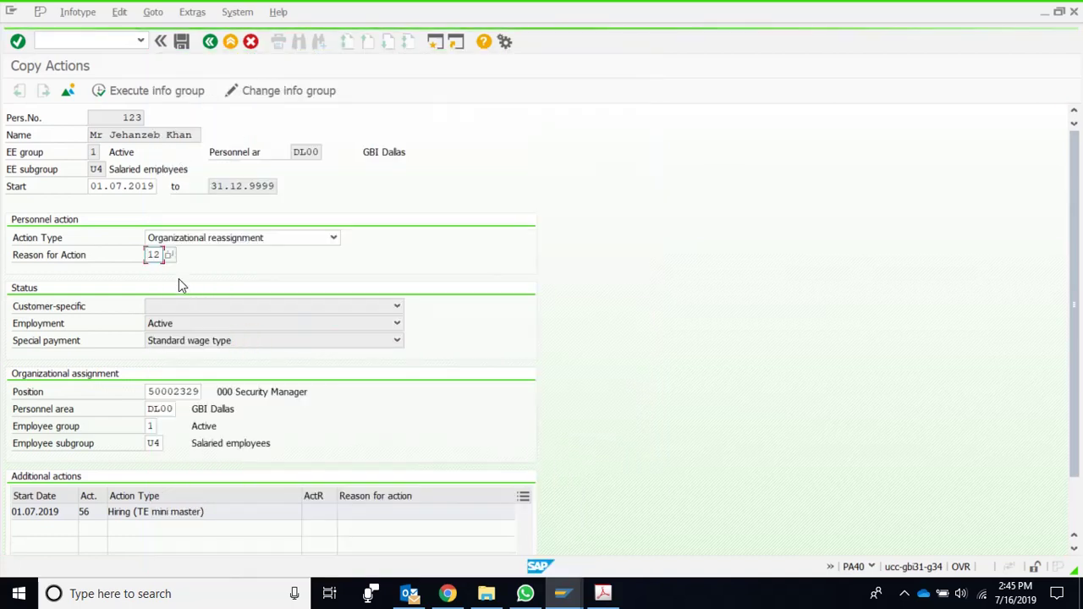
{"action": "left_click_drag", "start_coordinate": [149, 392], "coordinate": [207, 392]}
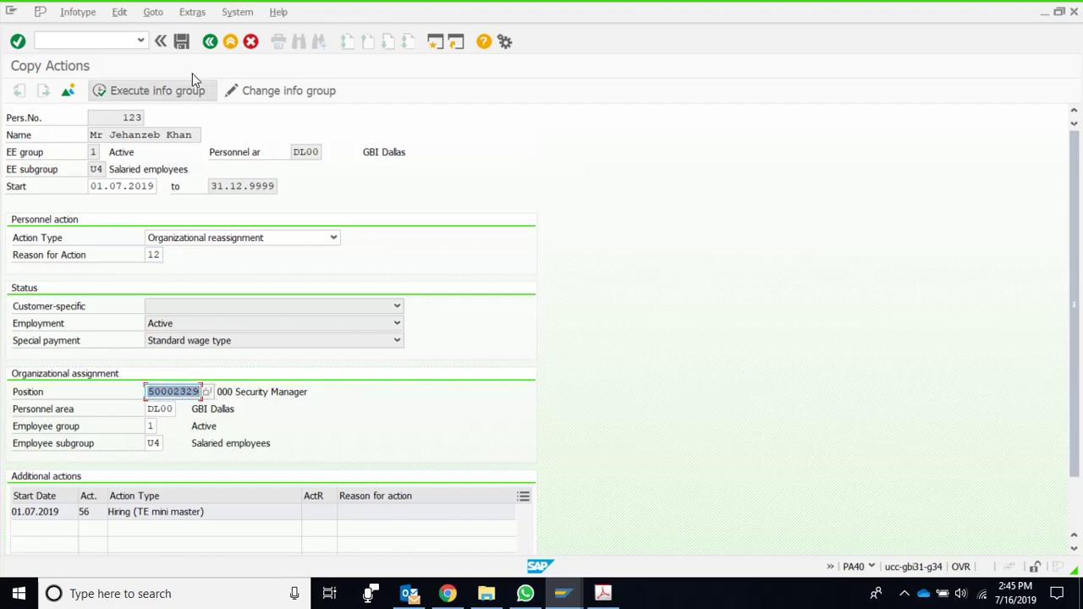
{"action": "left_click", "coordinate": [210, 41]}
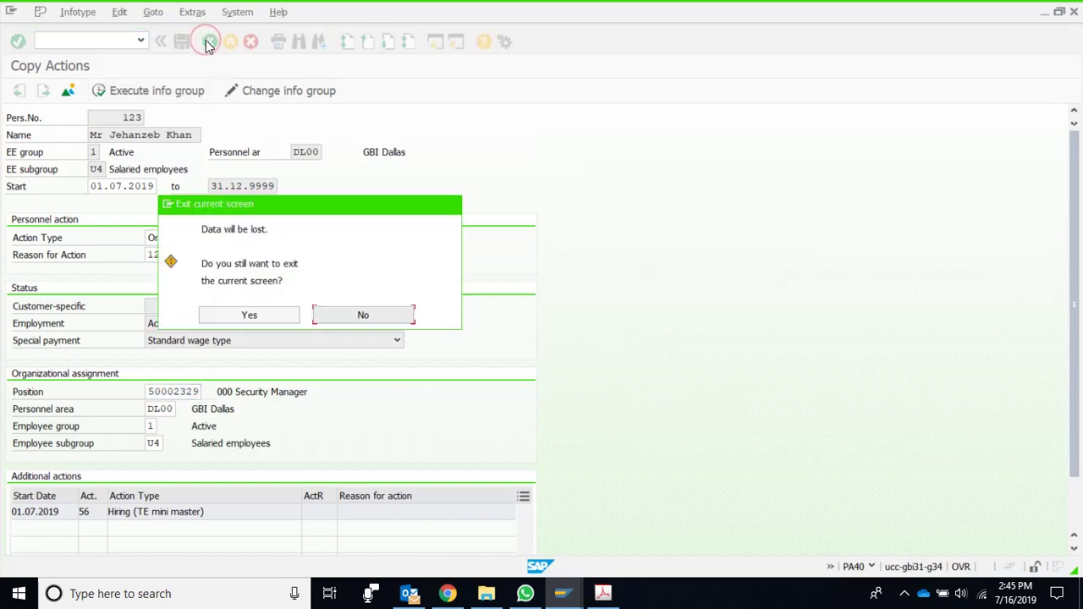
{"action": "left_click", "coordinate": [271, 317]}
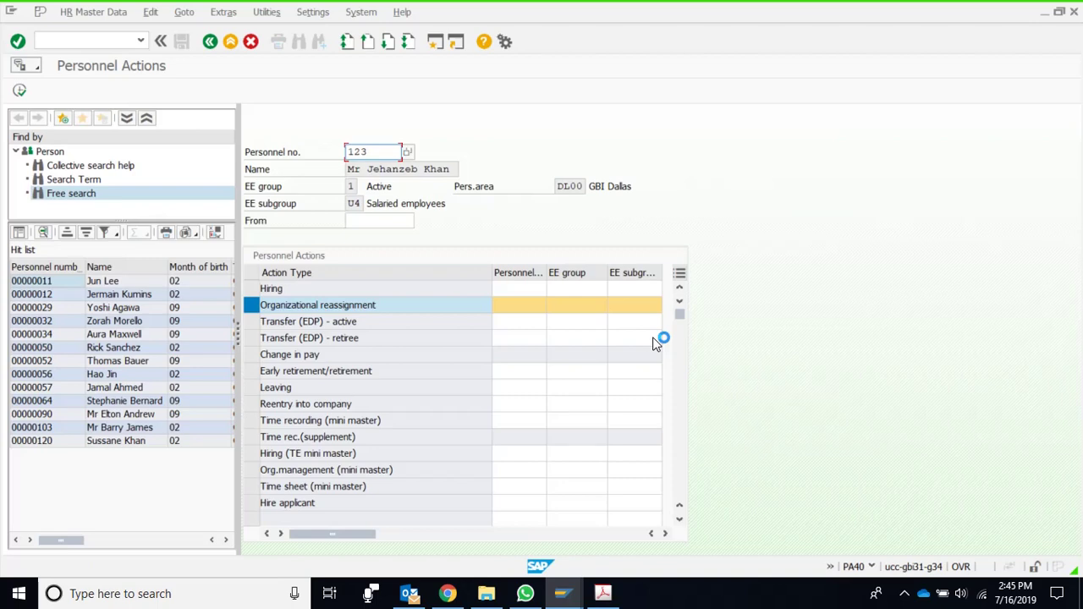
{"action": "left_click", "coordinate": [904, 594]}
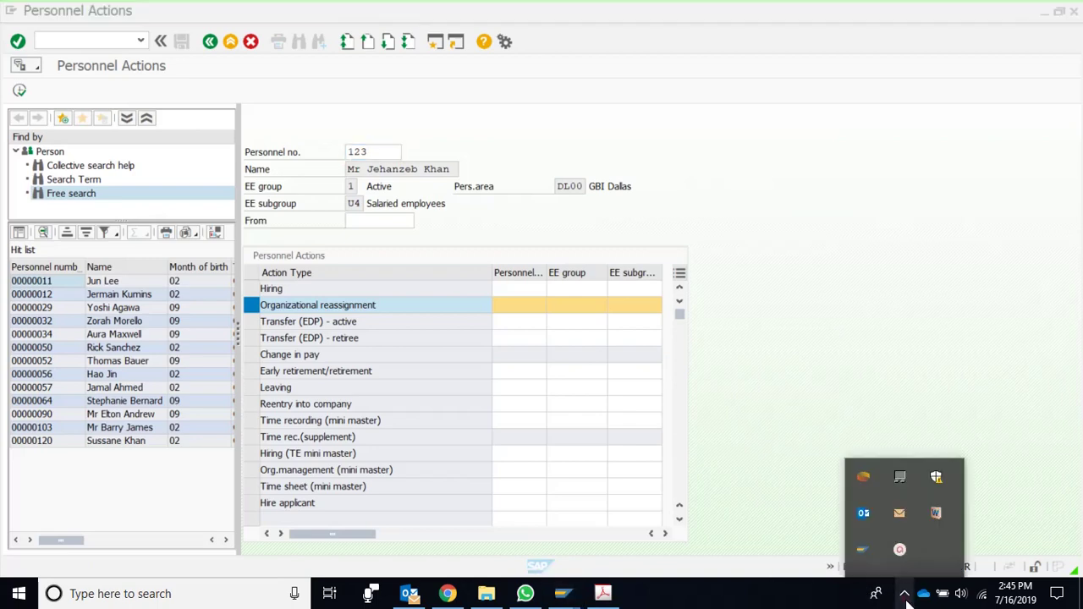
{"action": "left_click", "coordinate": [901, 550]}
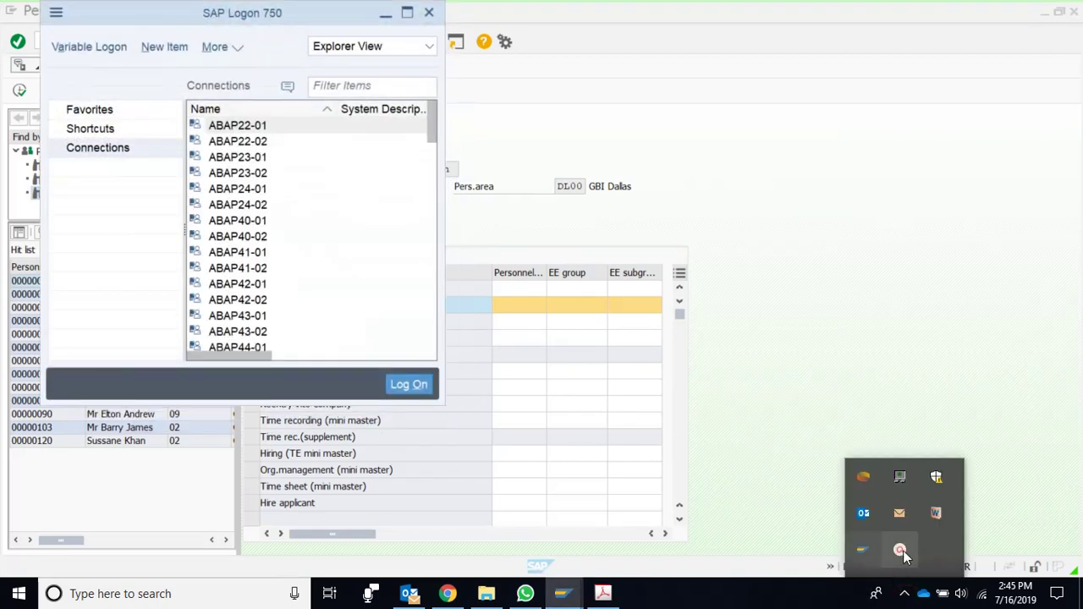